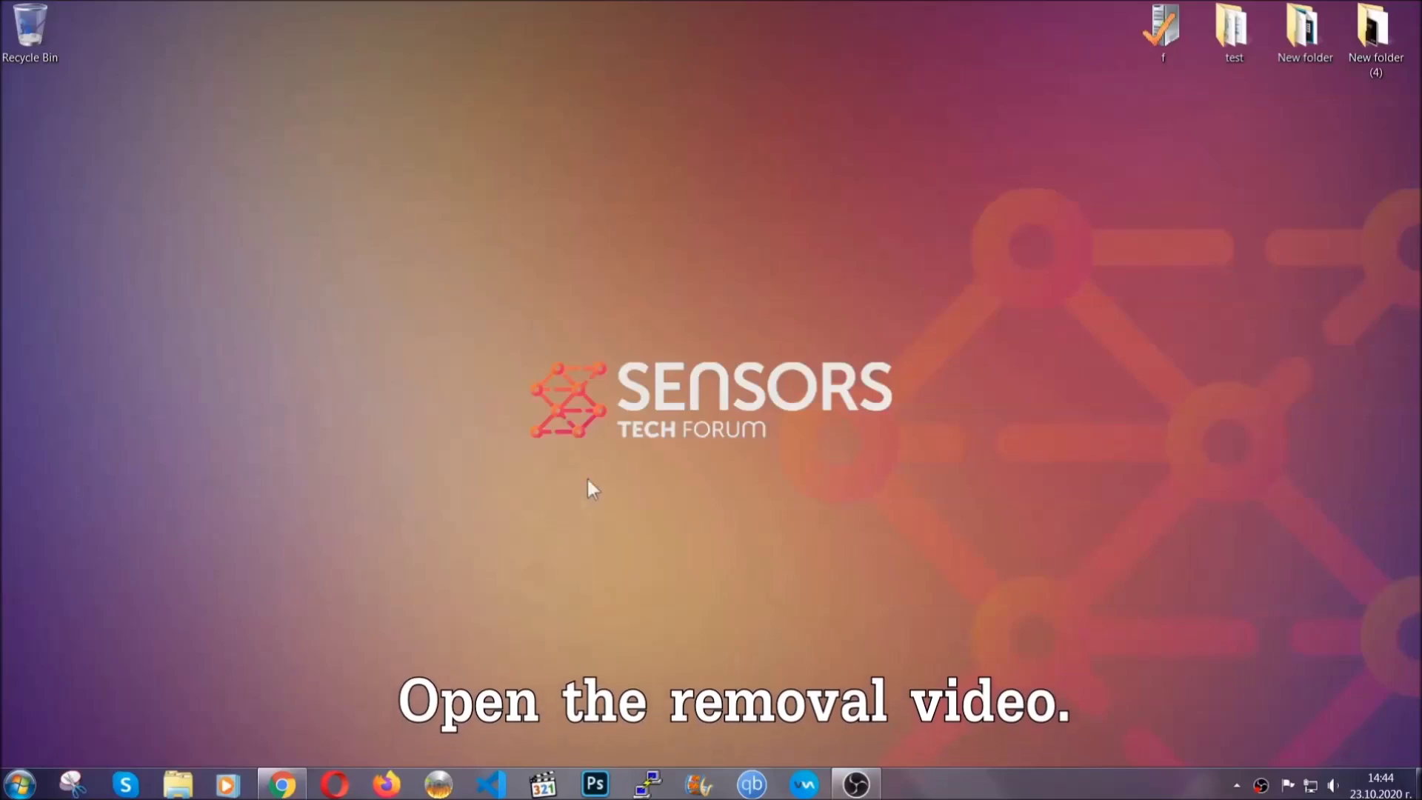
From the YouTube video description's sensorstechforum link, download SpyHunter-Installer.exe and launch it.
{"action": "left_click", "coordinate": [282, 787]}
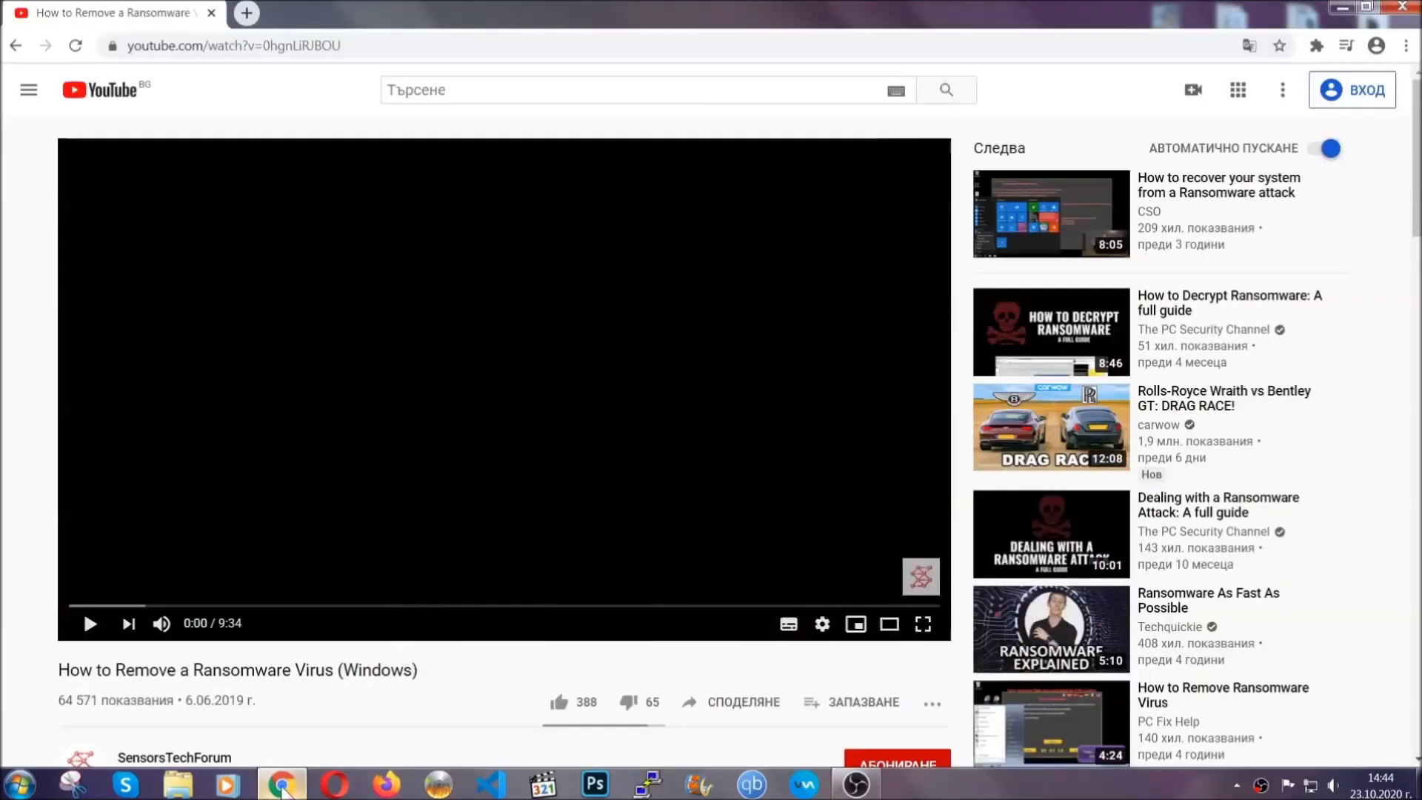
{"action": "scroll", "coordinate": [260, 604], "scroll_direction": "down", "scroll_amount": 3}
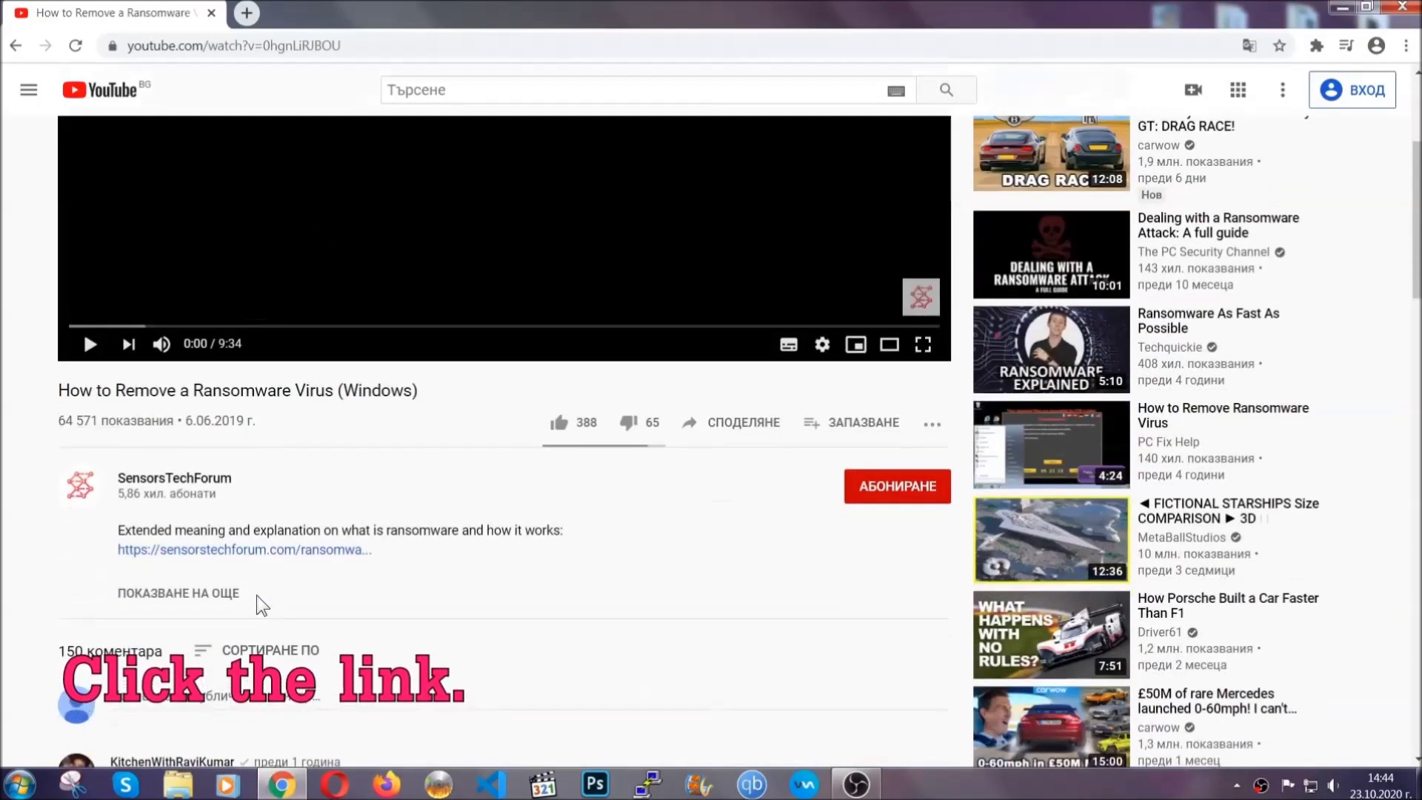
{"action": "left_click", "coordinate": [281, 553]}
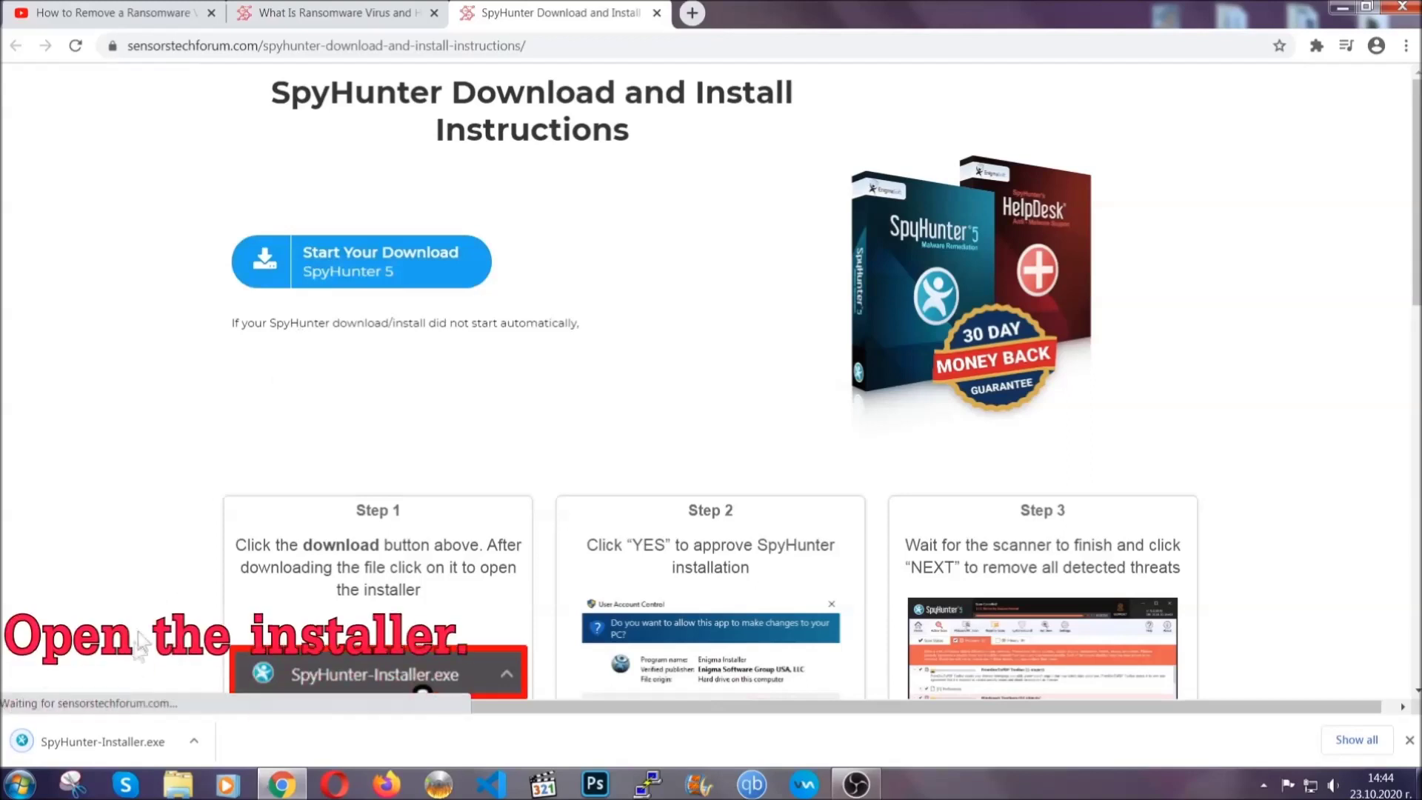
{"action": "left_click", "coordinate": [100, 739]}
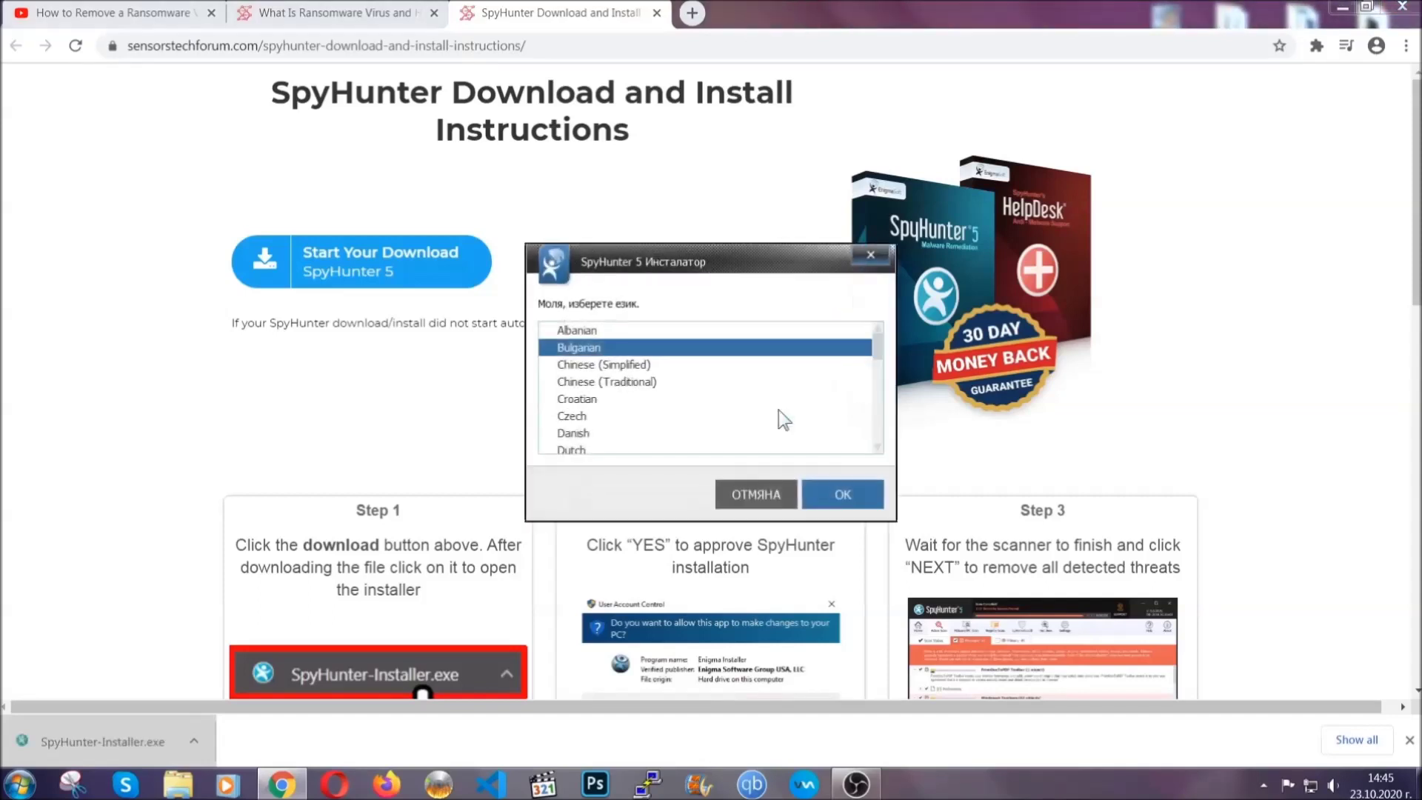
Install SpyHunter 5 in English with the EULA accepted, then close the finished setup.
{"action": "scroll", "coordinate": [733, 407], "scroll_direction": "down", "scroll_amount": 2}
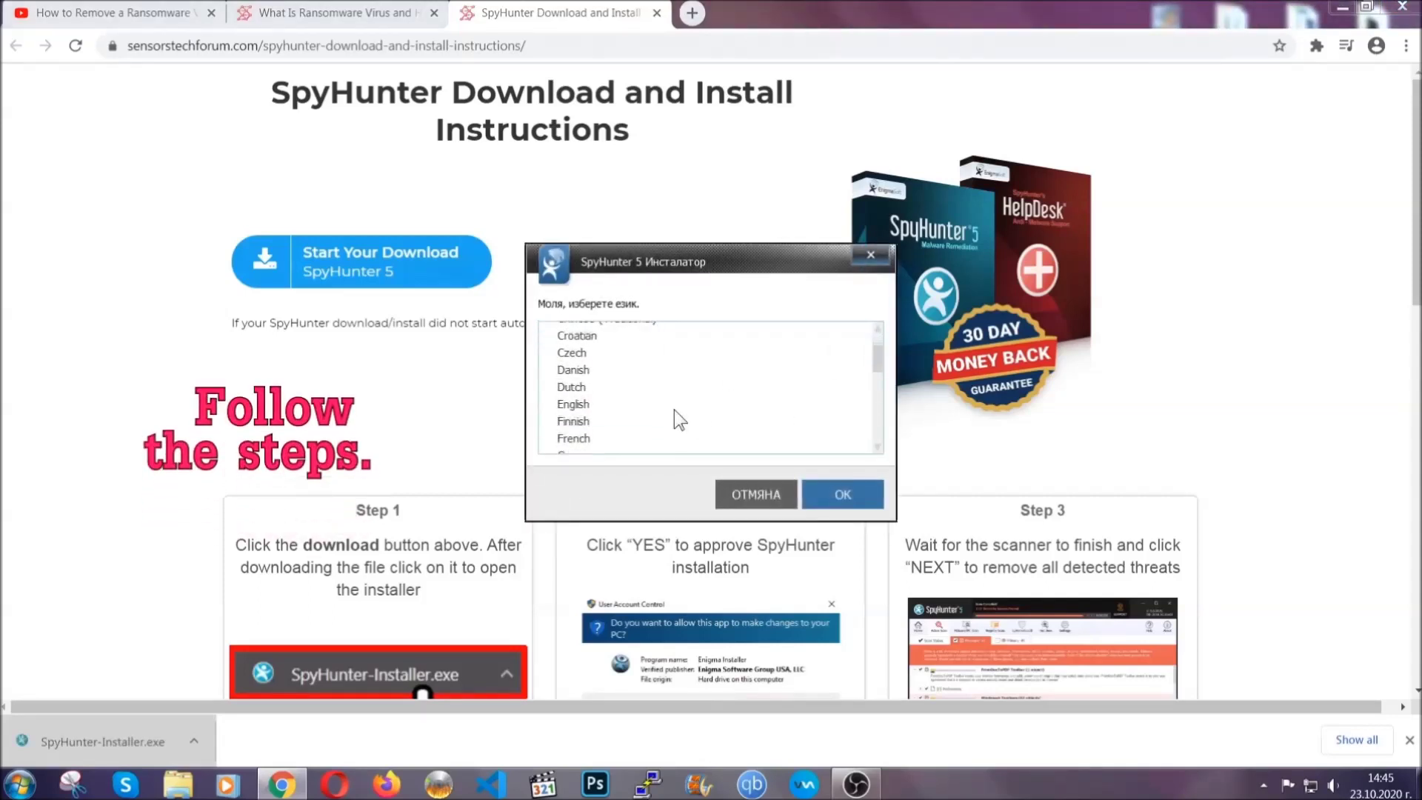
{"action": "left_click", "coordinate": [670, 404]}
{"action": "left_click", "coordinate": [826, 493]}
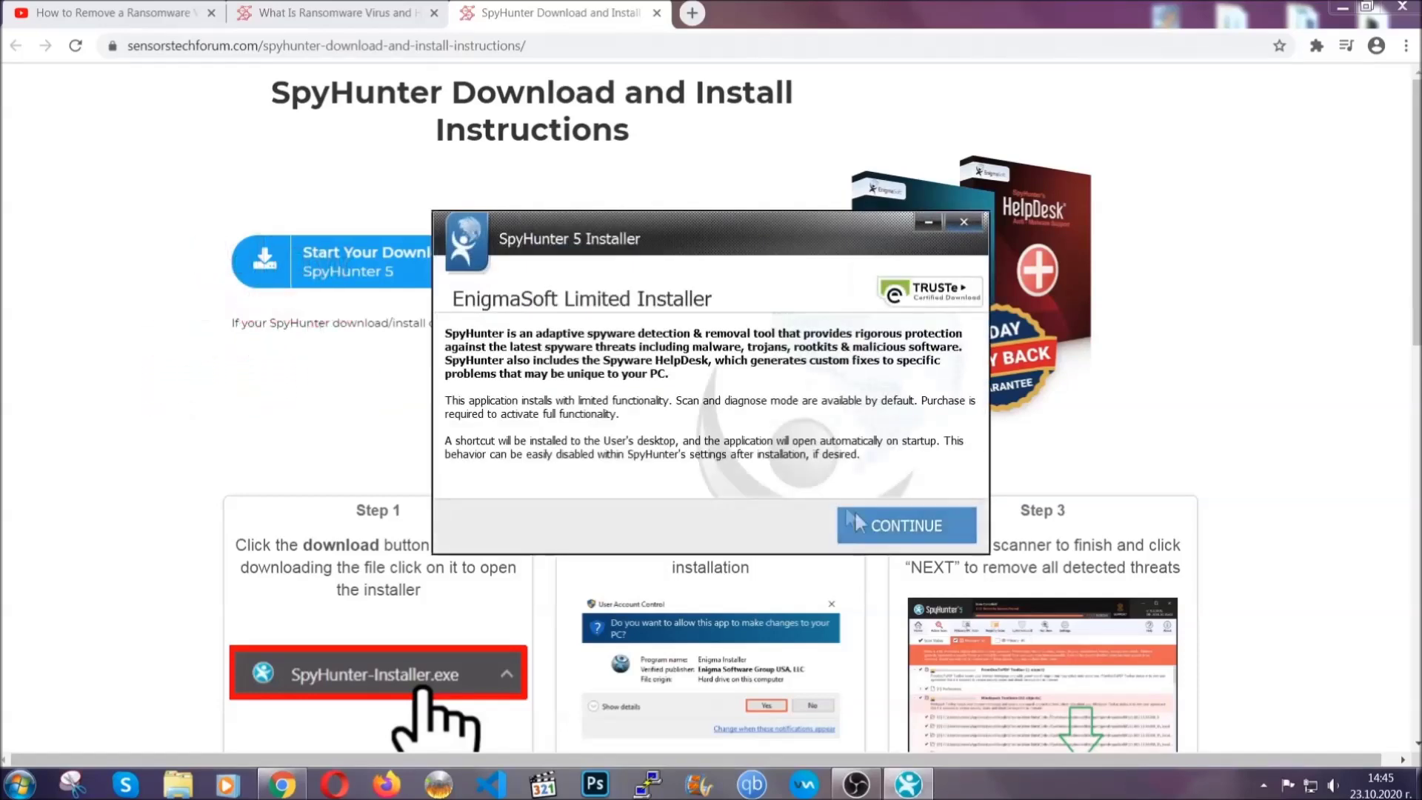
{"action": "left_click", "coordinate": [857, 516]}
{"action": "left_click", "coordinate": [816, 480]}
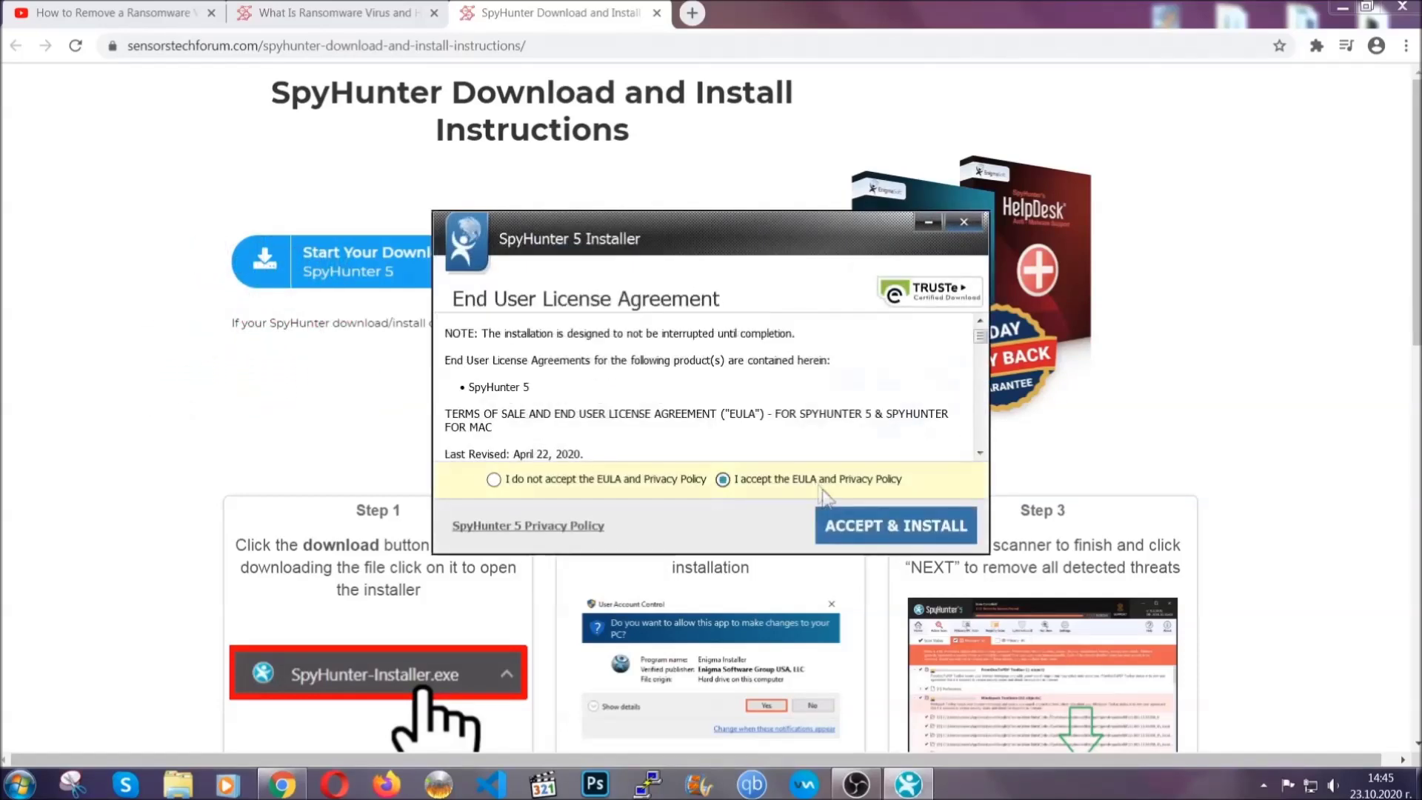
{"action": "left_click", "coordinate": [849, 524]}
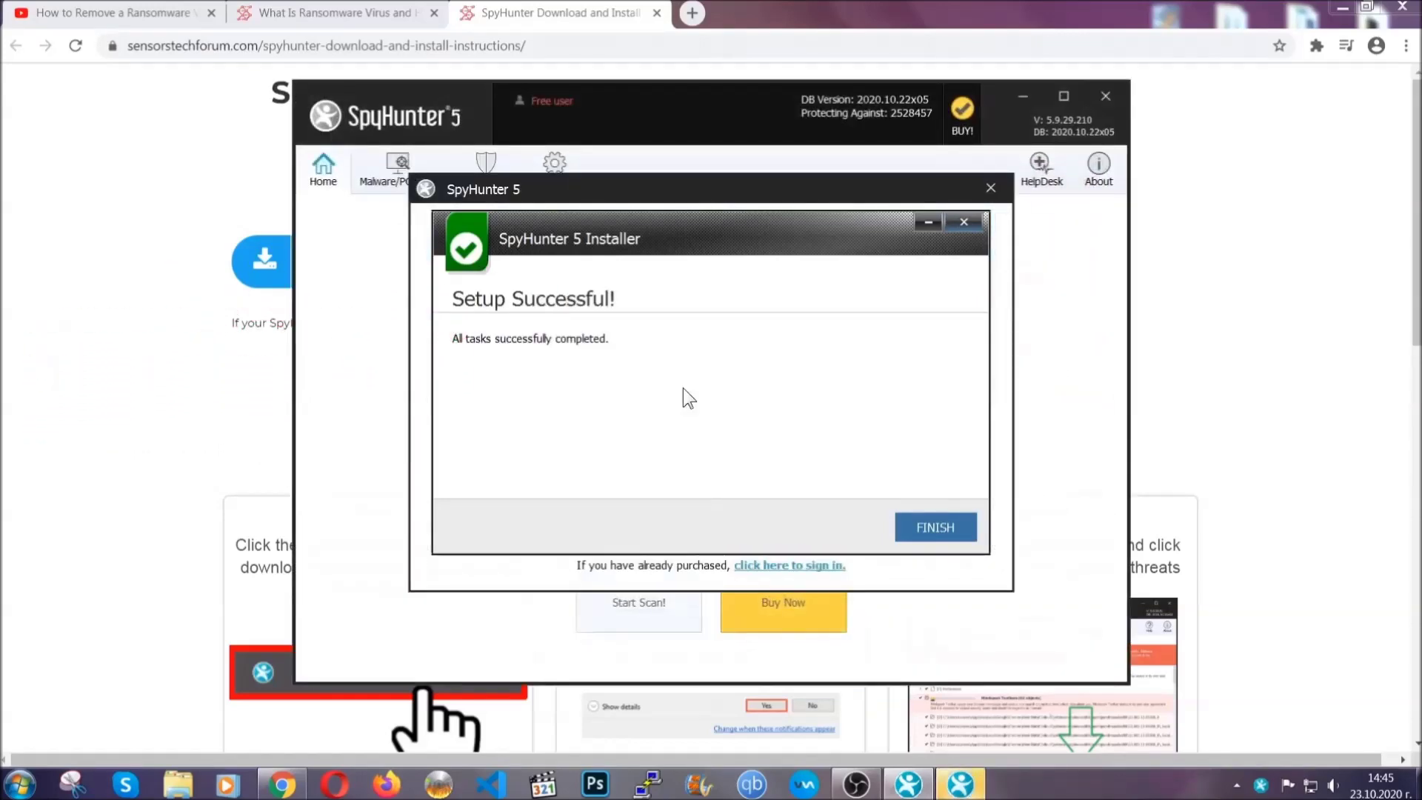
{"action": "left_click", "coordinate": [910, 531]}
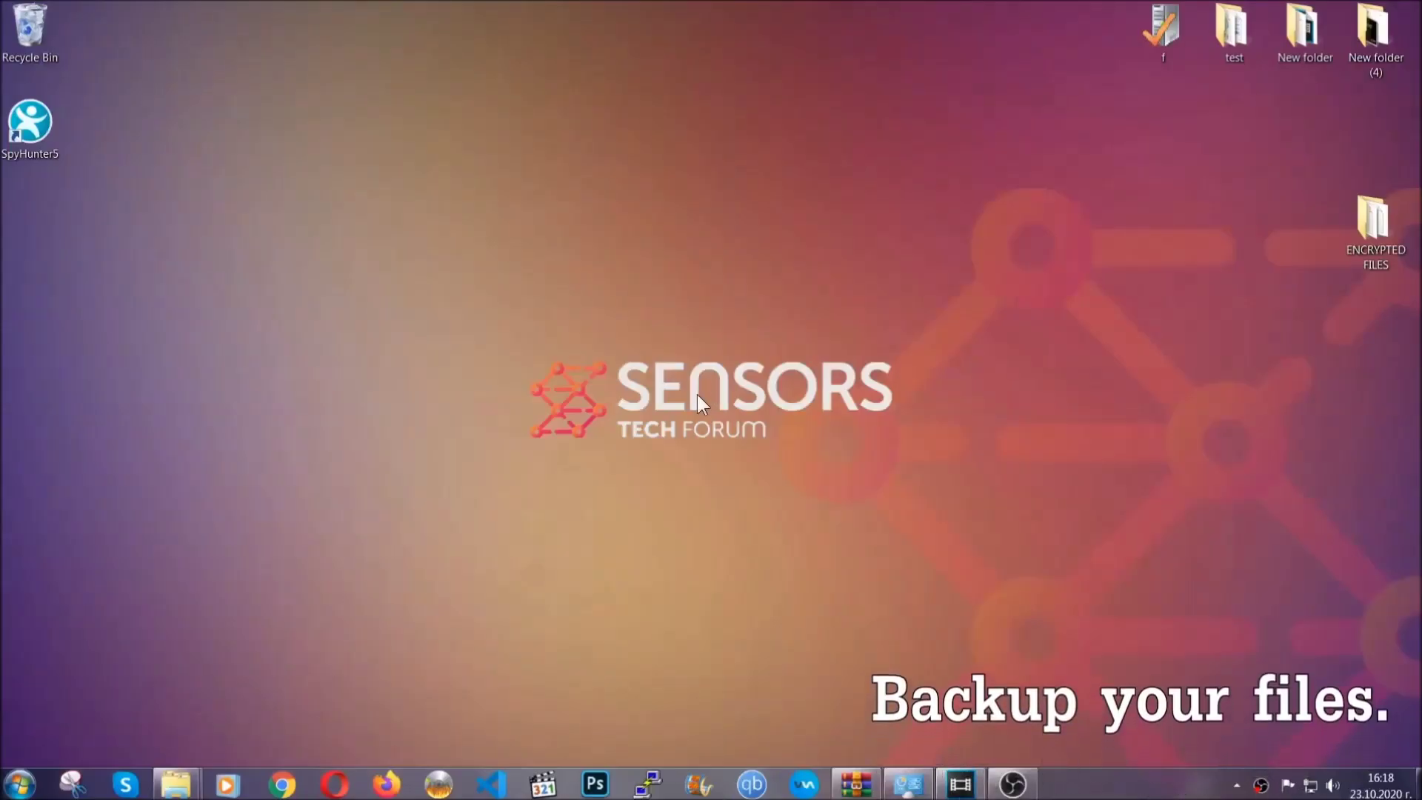
Copy all six .efji files from the ENCRYPTED FILES folder.
{"action": "double_click", "coordinate": [1366, 229]}
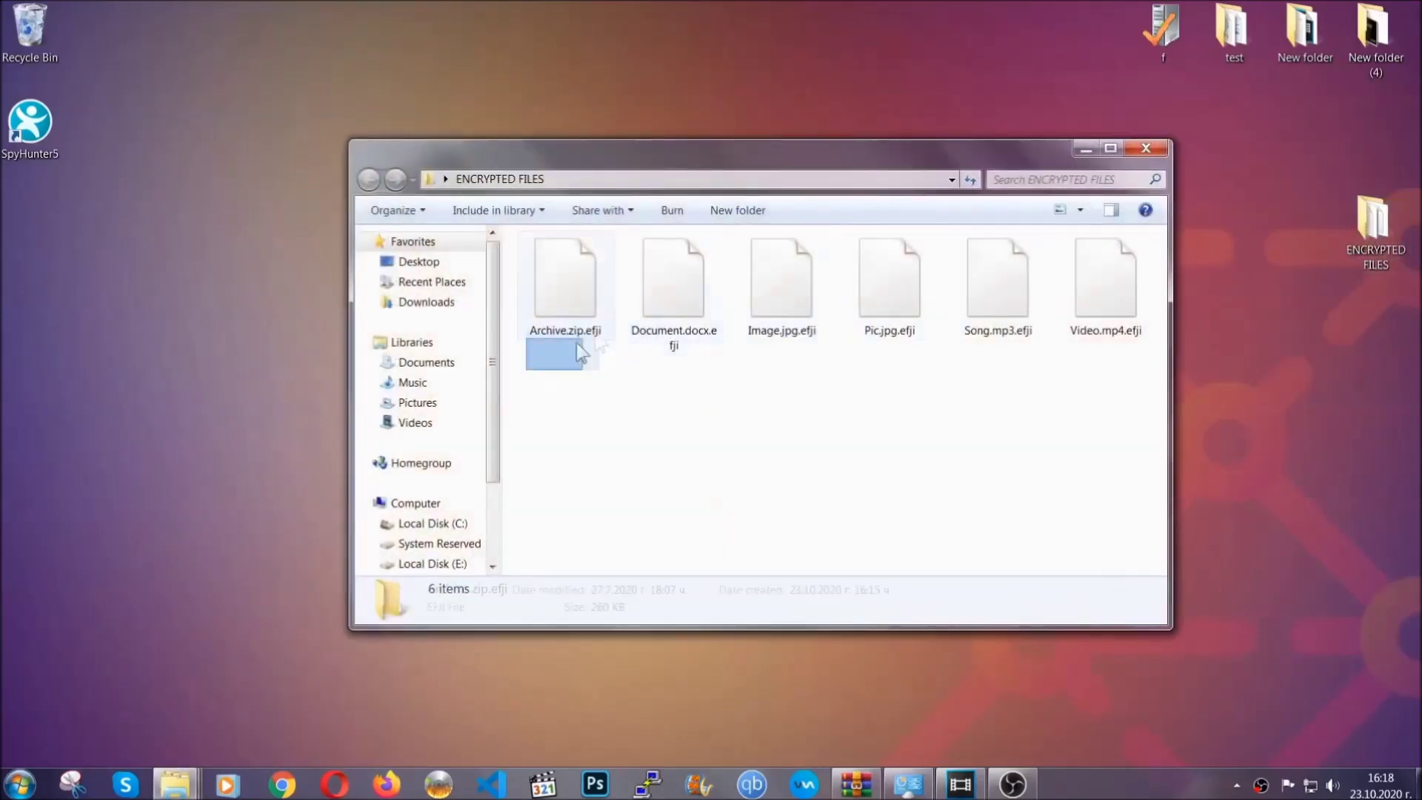
{"action": "left_click_drag", "start_coordinate": [578, 343], "coordinate": [1112, 264]}
{"action": "right_click", "coordinate": [1113, 264]}
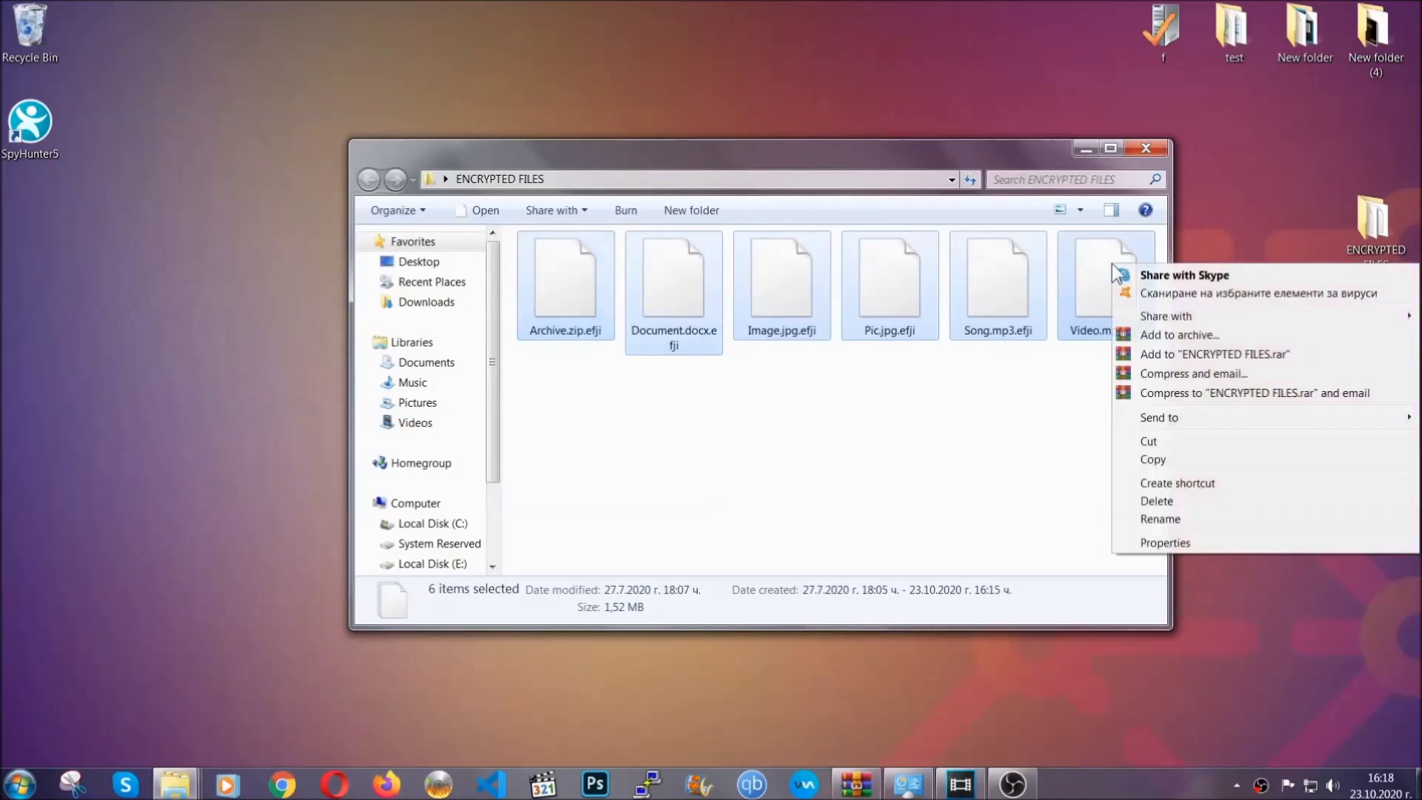
{"action": "left_click", "coordinate": [1150, 461]}
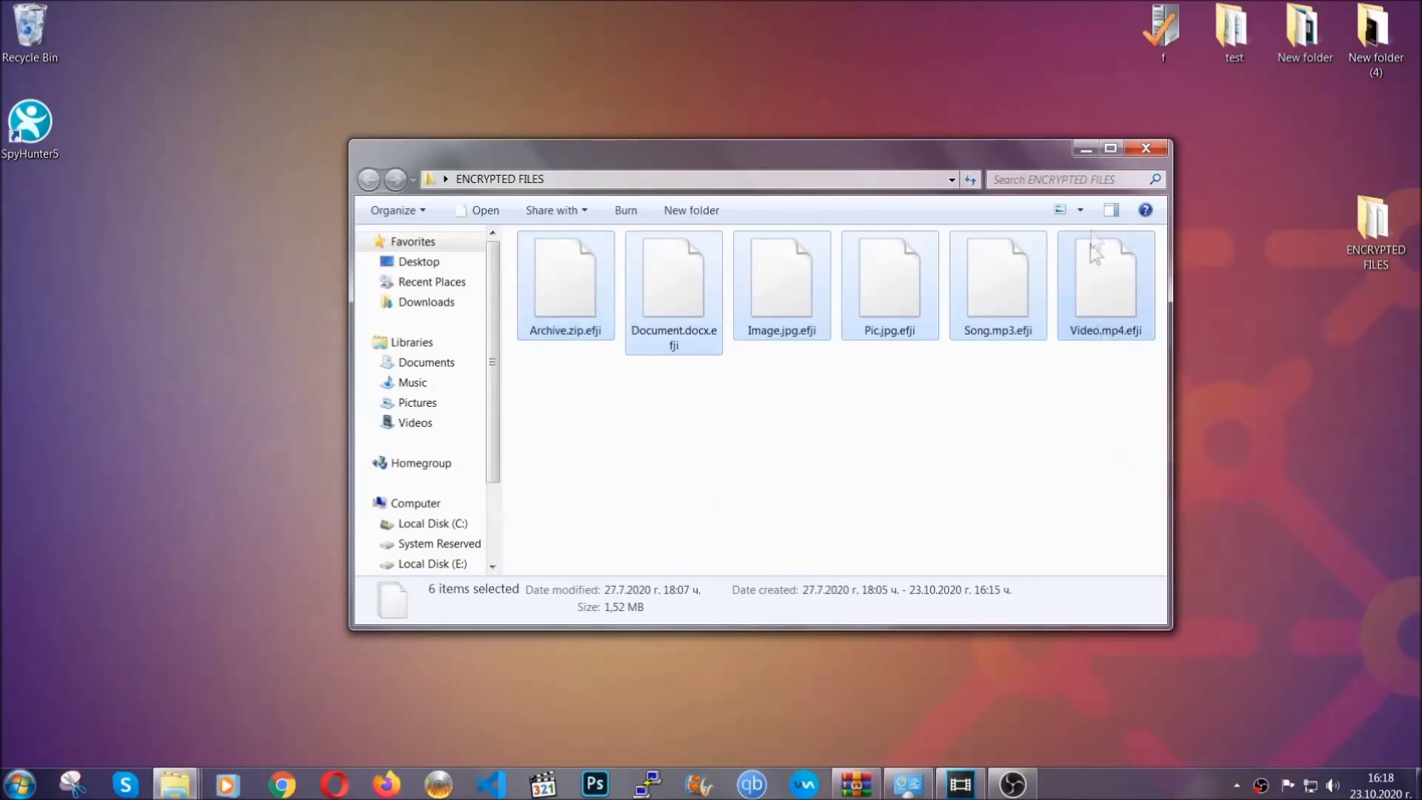
{"action": "left_click", "coordinate": [1086, 149]}
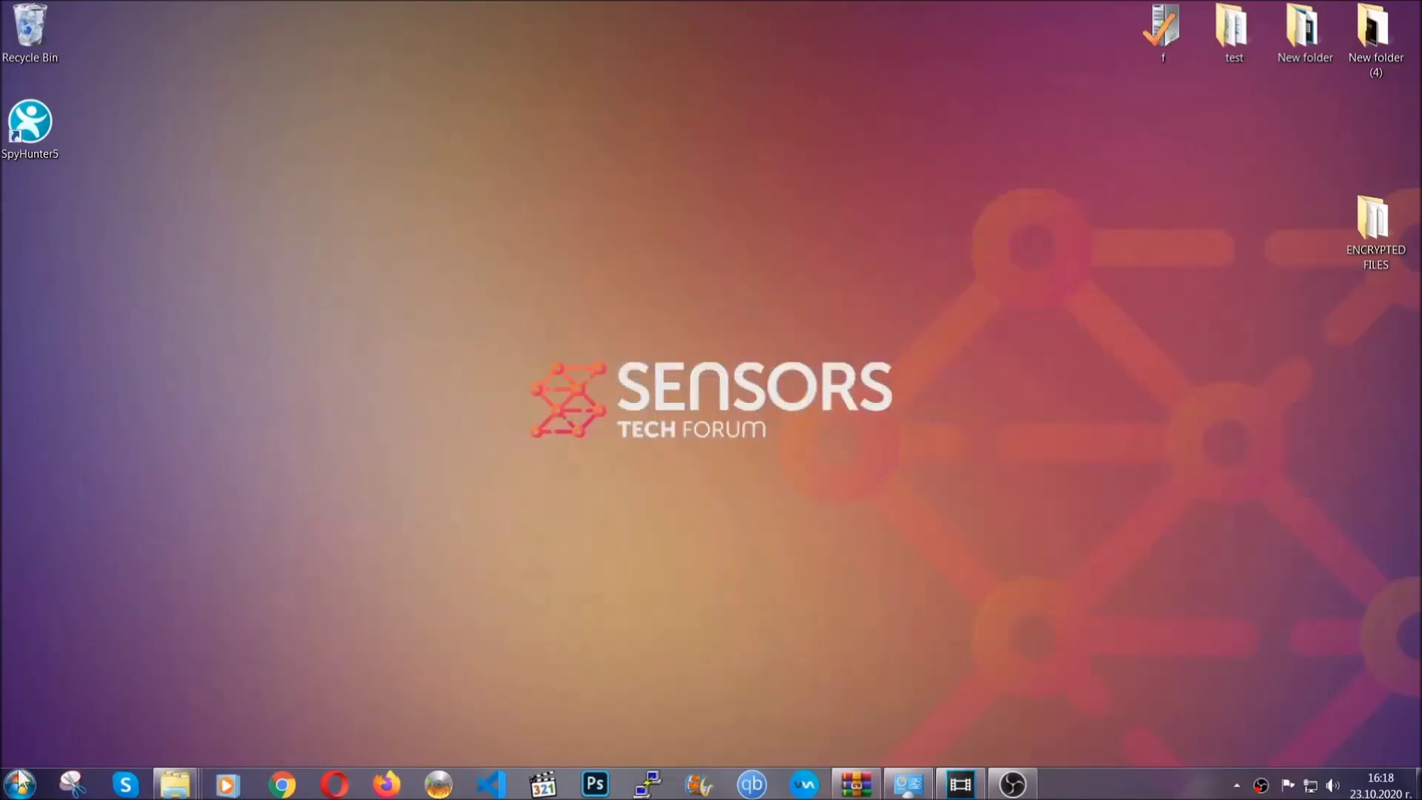
Paste the six copied files onto FLASH DRIVE (H:) and close the window.
{"action": "left_click", "coordinate": [20, 784]}
{"action": "left_click", "coordinate": [271, 557]}
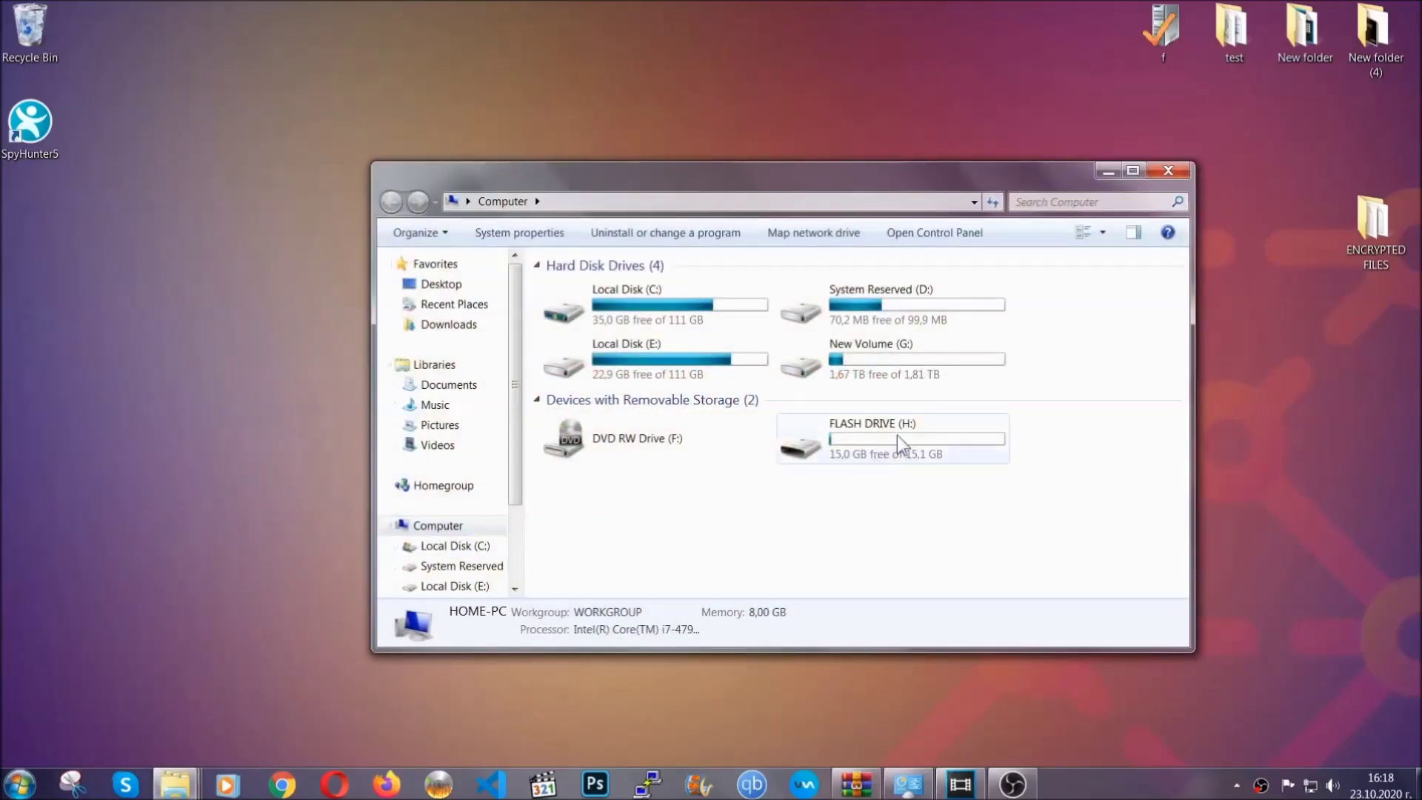
{"action": "double_click", "coordinate": [896, 434]}
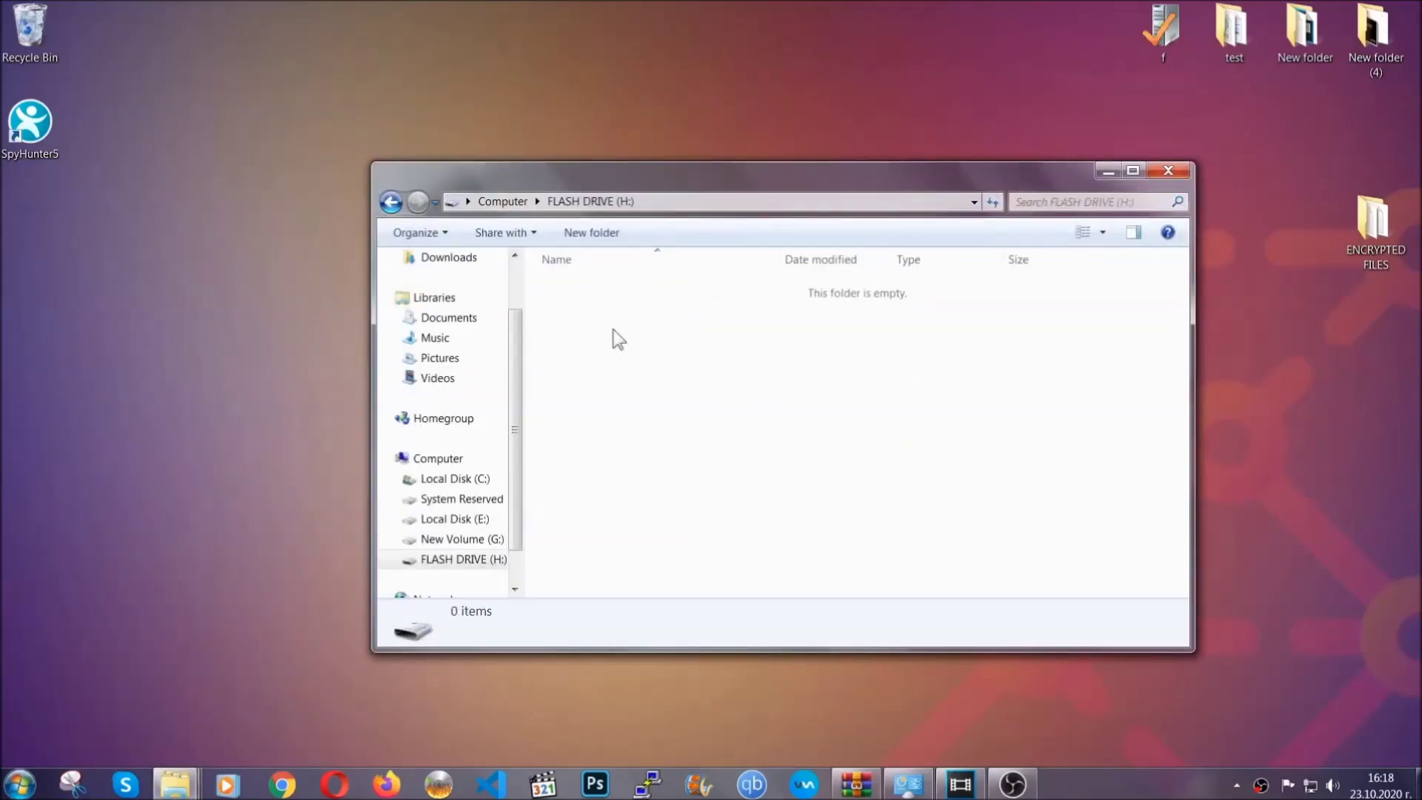
{"action": "right_click", "coordinate": [614, 330]}
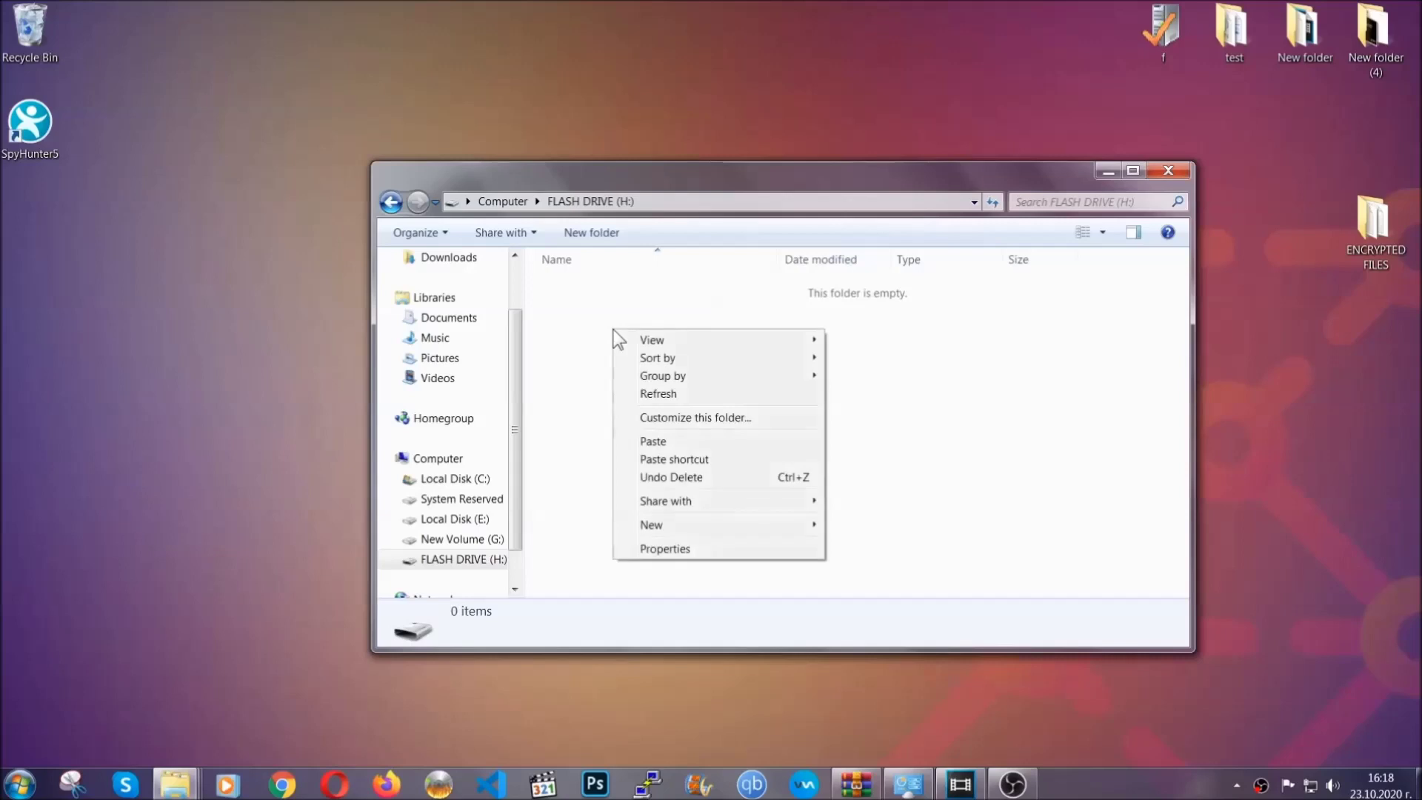
{"action": "left_click", "coordinate": [648, 443]}
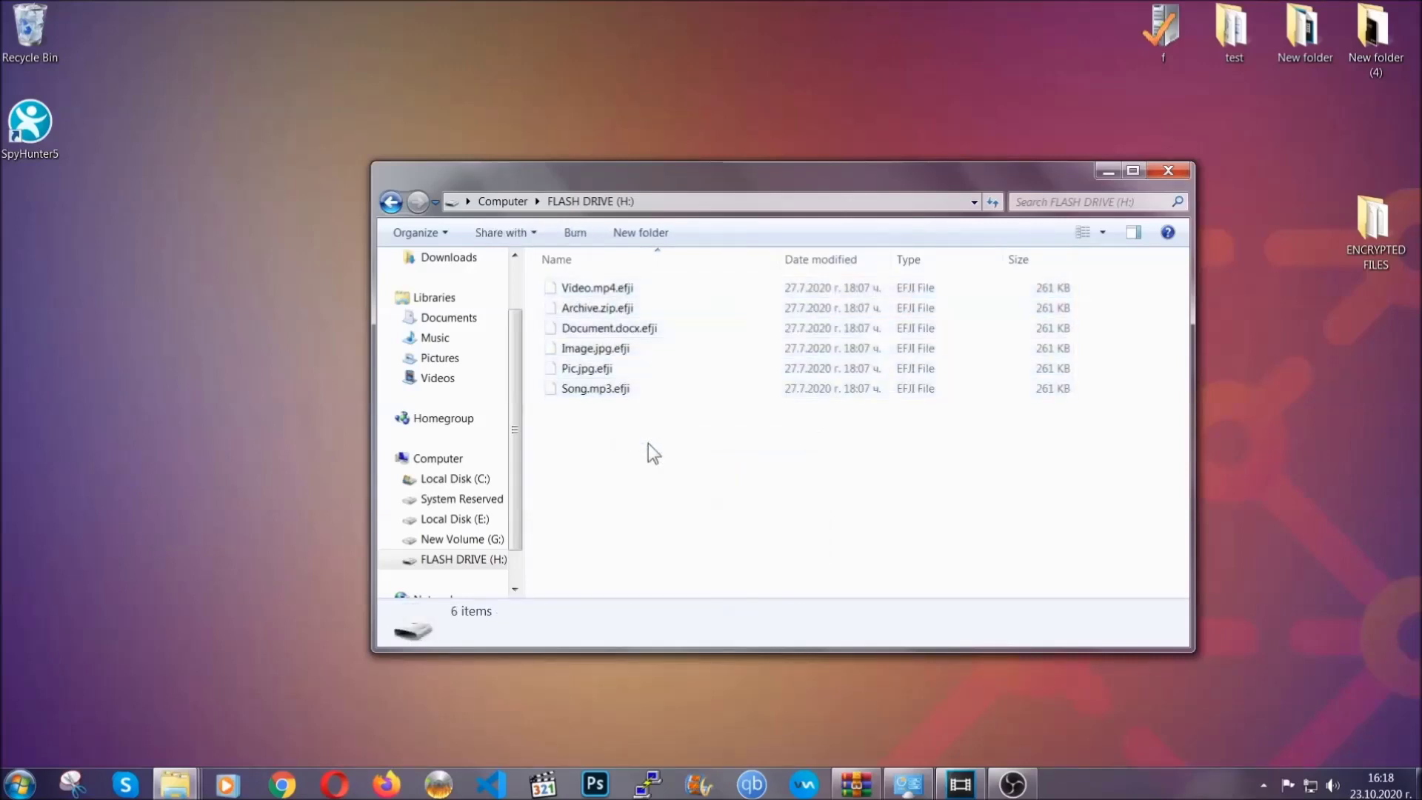
{"action": "left_click", "coordinate": [1169, 172]}
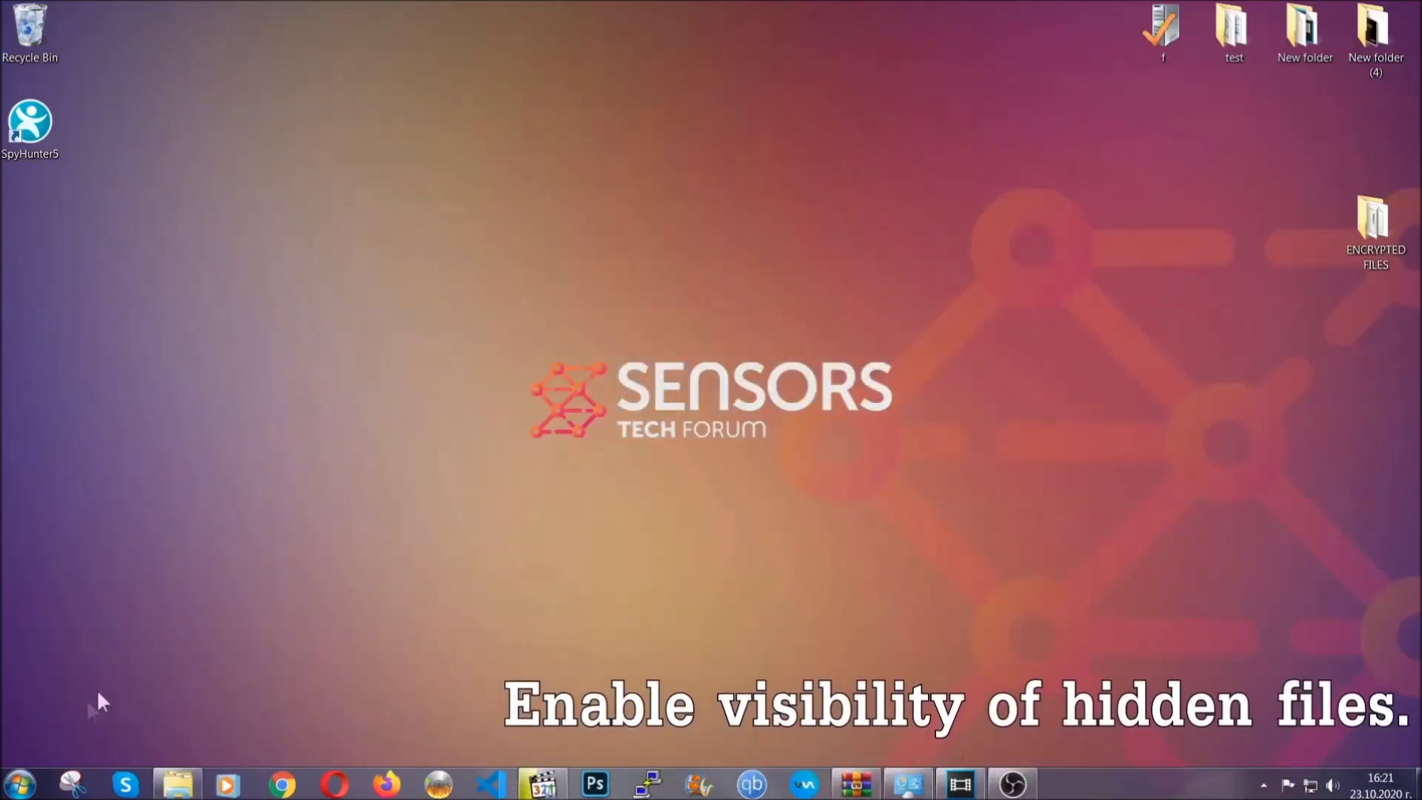
Search Start for 'show hidden files and folders' and enable showing hidden files, folders and drives.
{"action": "left_click", "coordinate": [19, 783]}
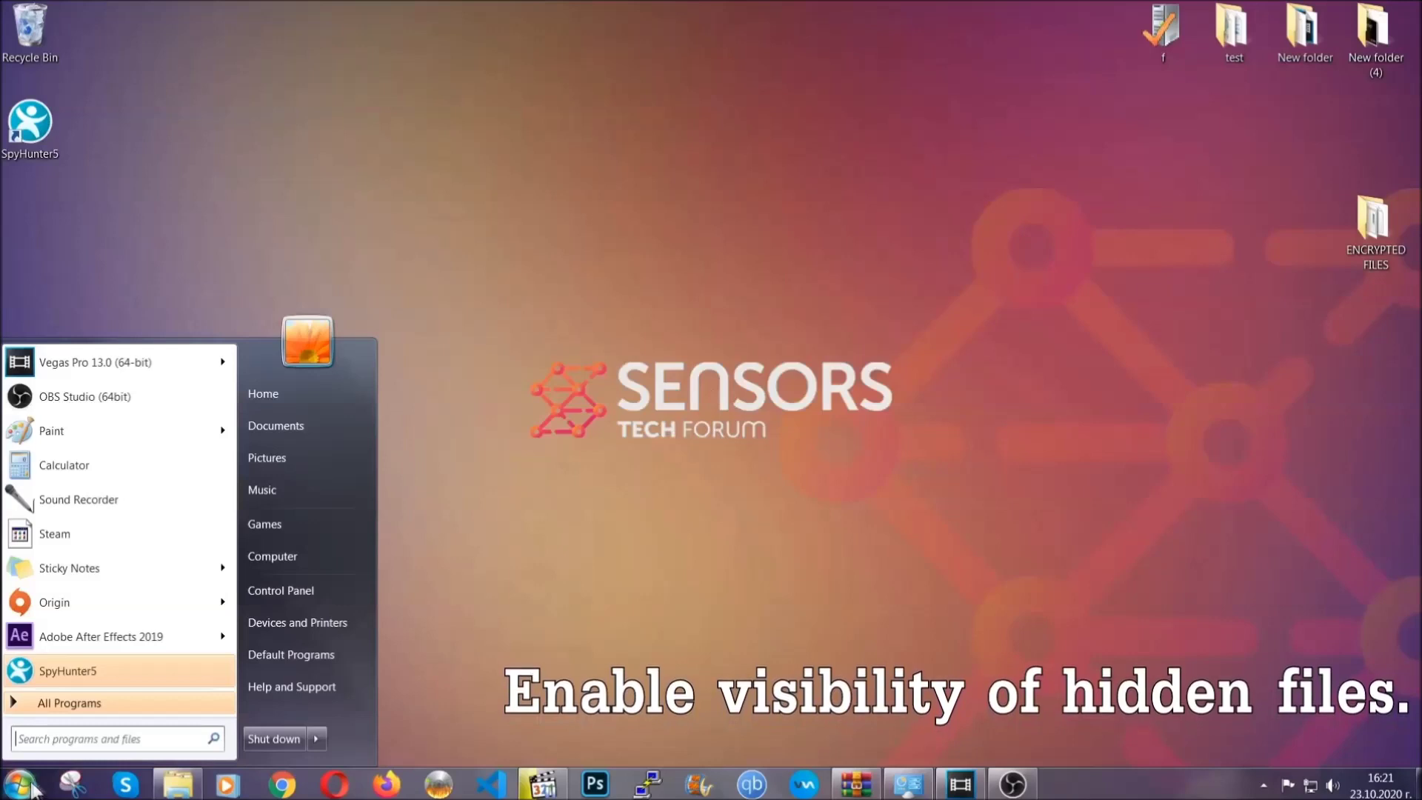
{"action": "left_click", "coordinate": [61, 731]}
{"action": "type", "text": "showh"}
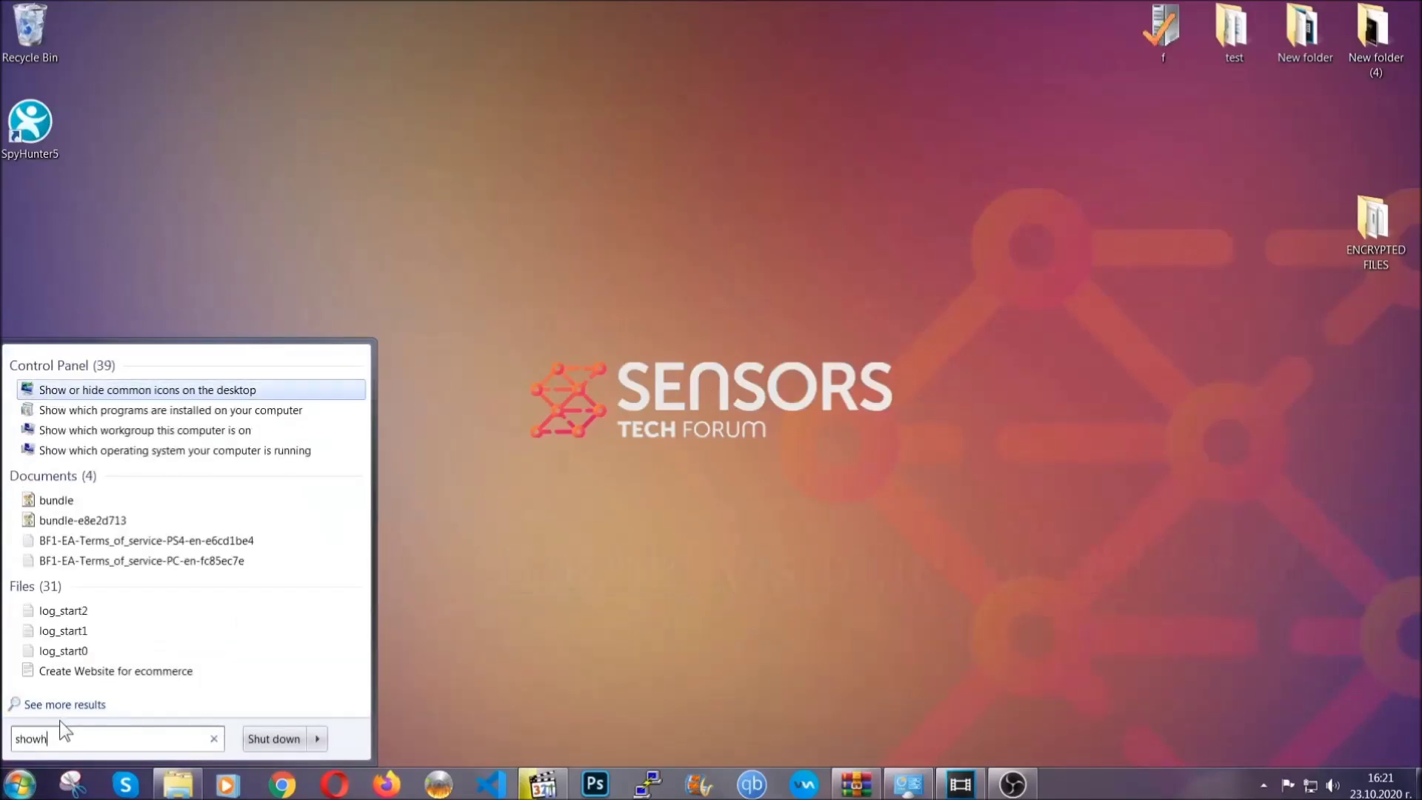
{"action": "key", "text": "BackSpace"}
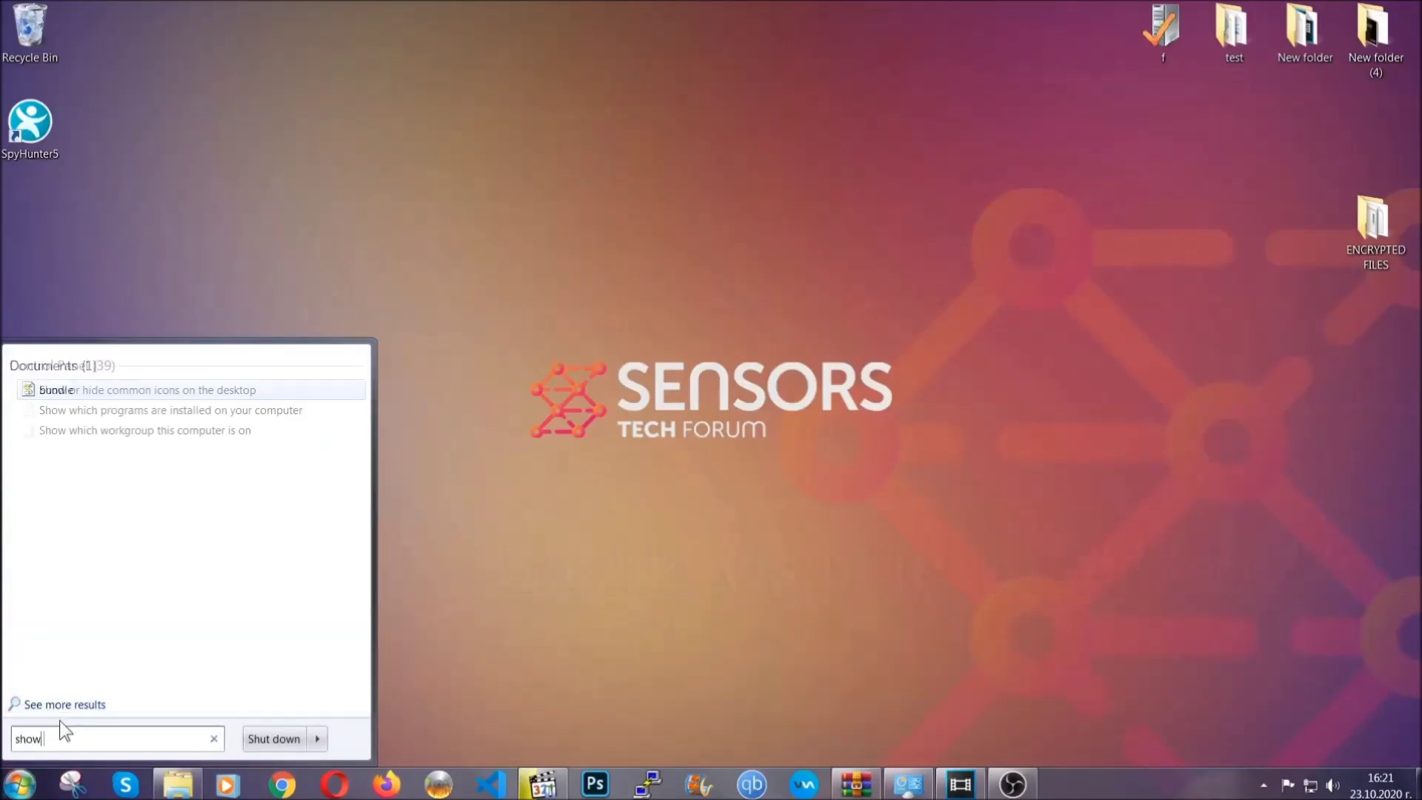
{"action": "type", "text": "hidden files and folders"}
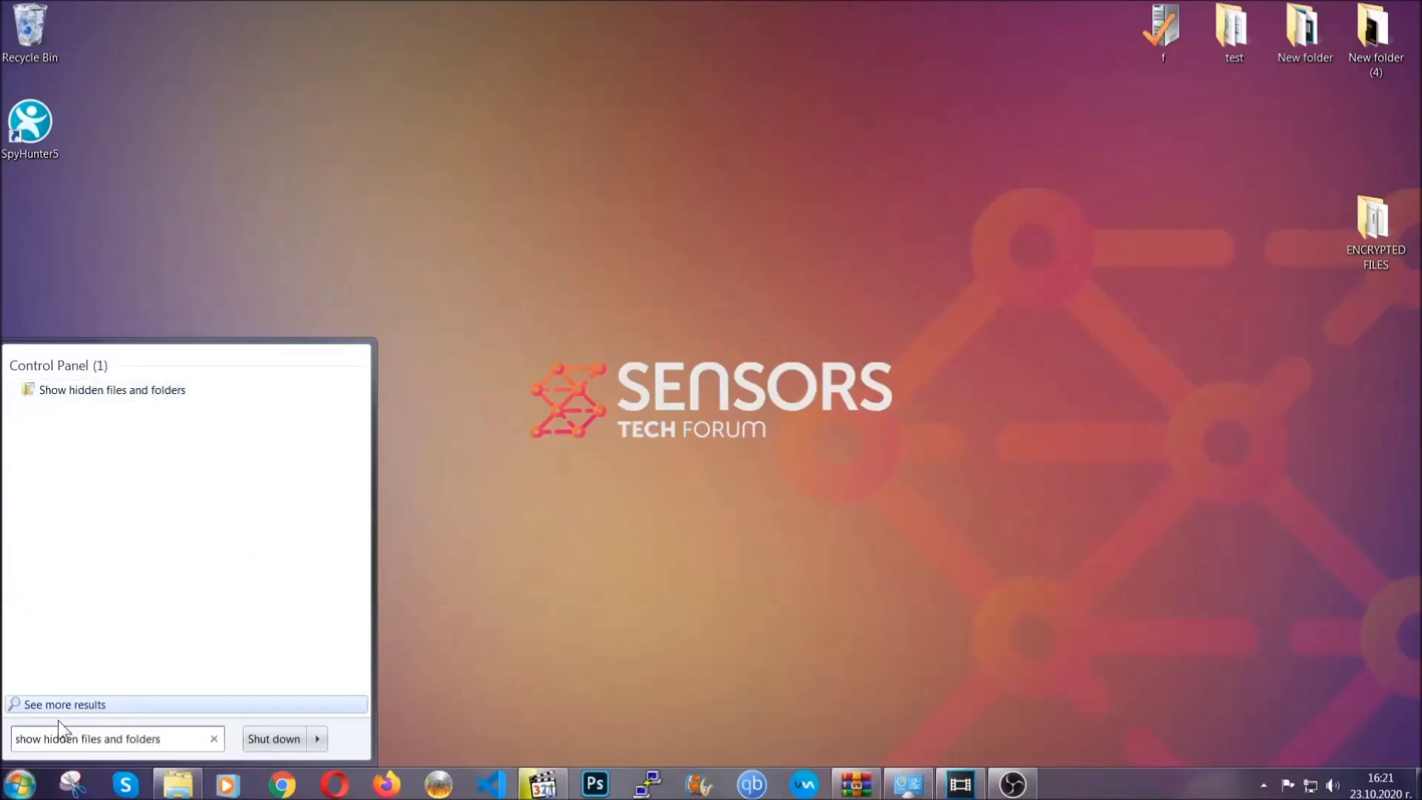
{"action": "left_click", "coordinate": [168, 391]}
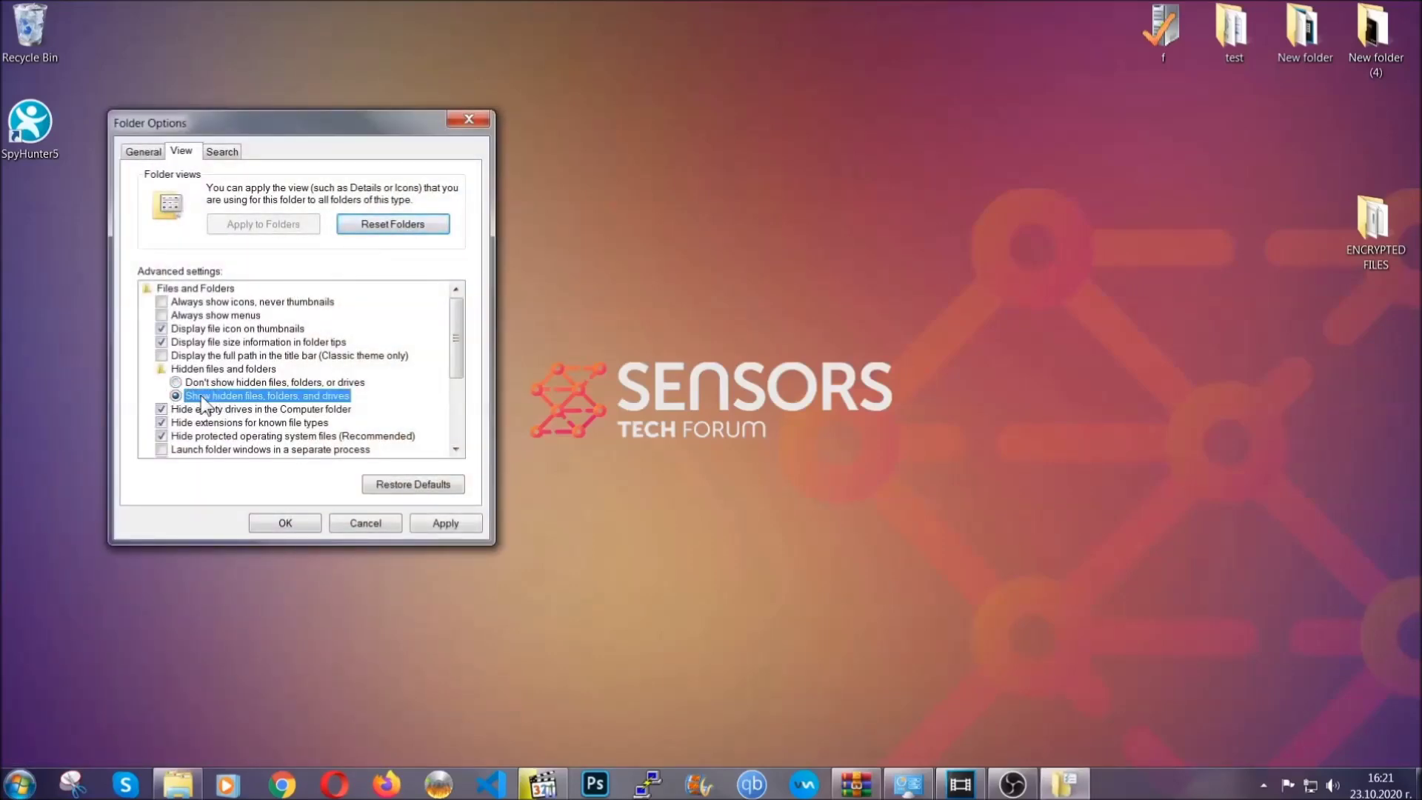
{"action": "left_click", "coordinate": [443, 523]}
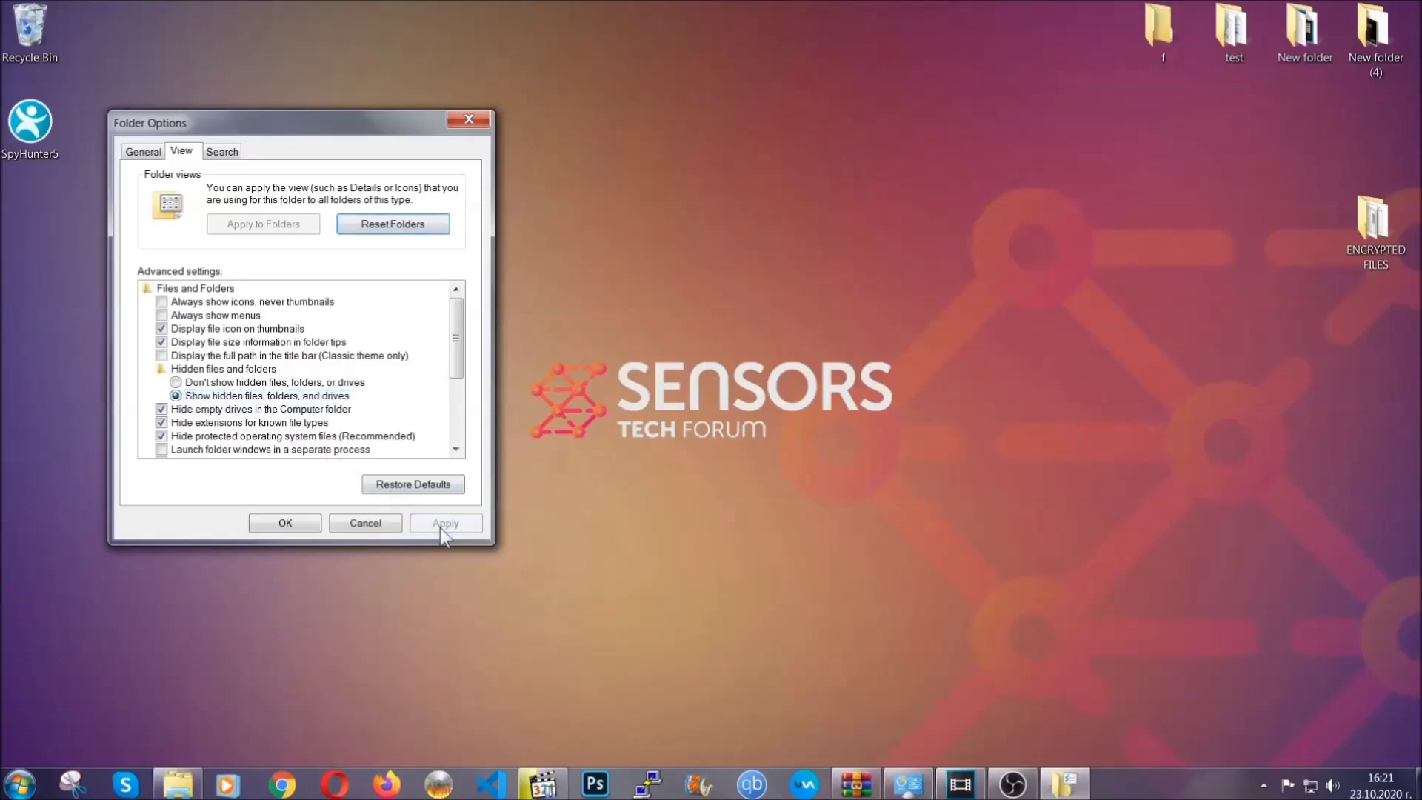
{"action": "left_click", "coordinate": [278, 523]}
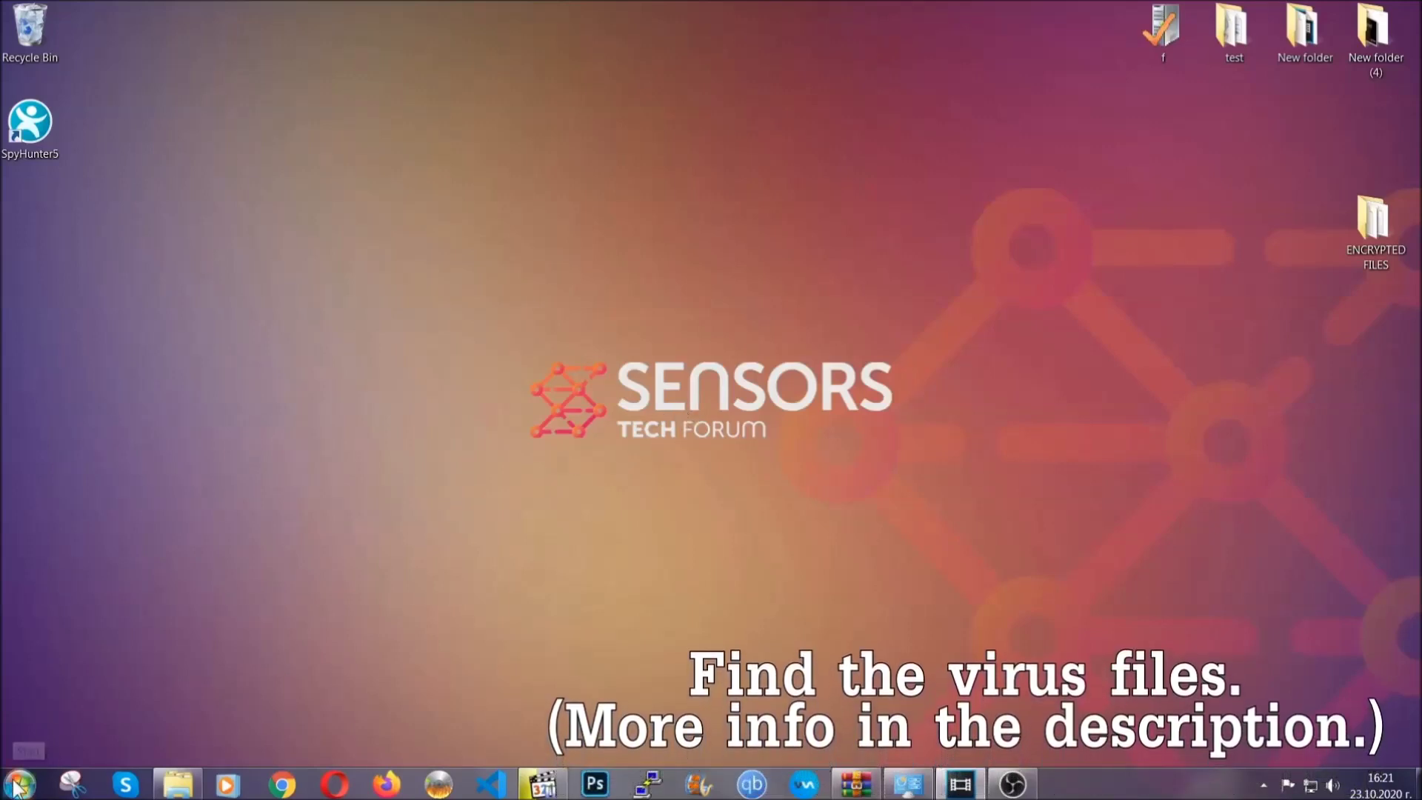
{"action": "key", "text": "super"}
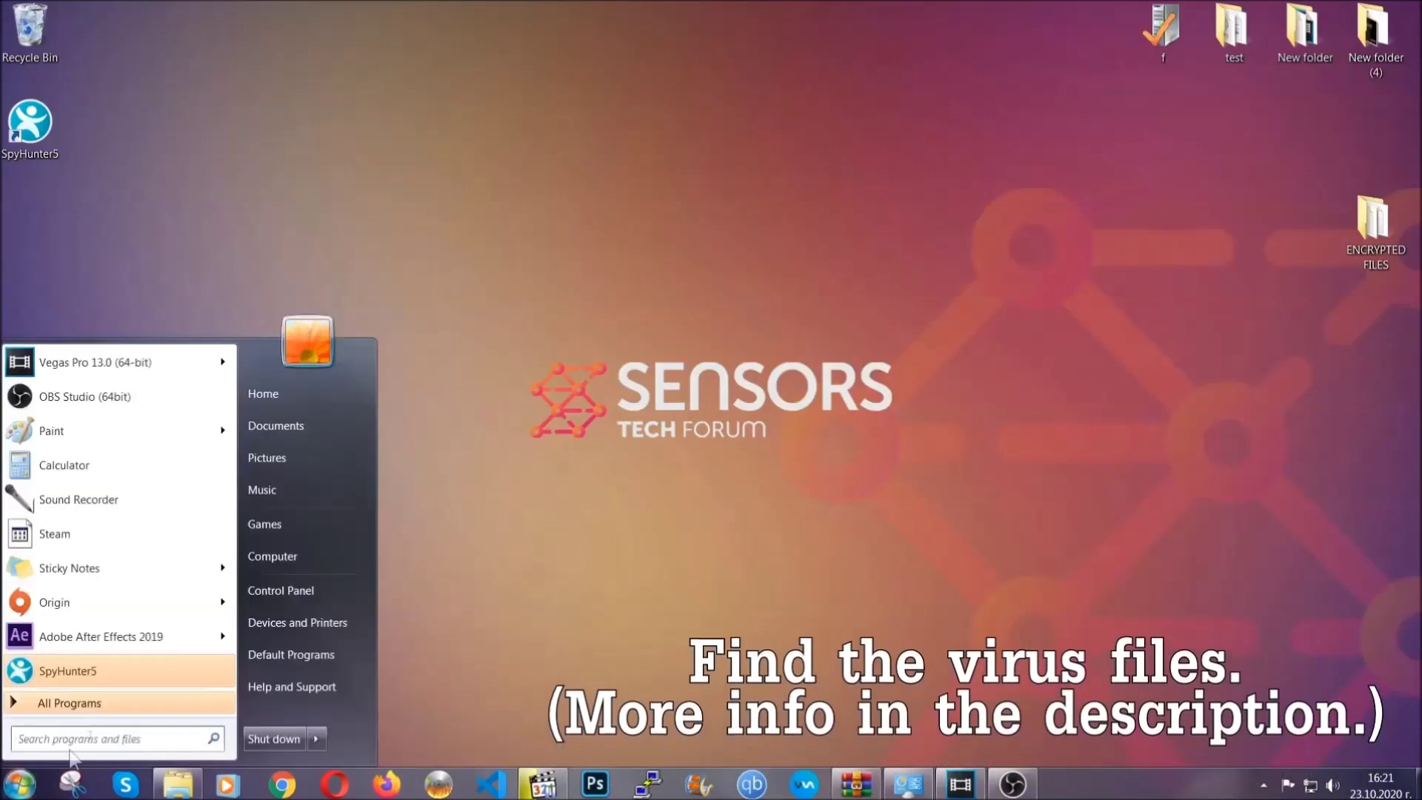
Search the whole Computer for 'fileextension:exe Example Vir'.
{"action": "left_click", "coordinate": [291, 553]}
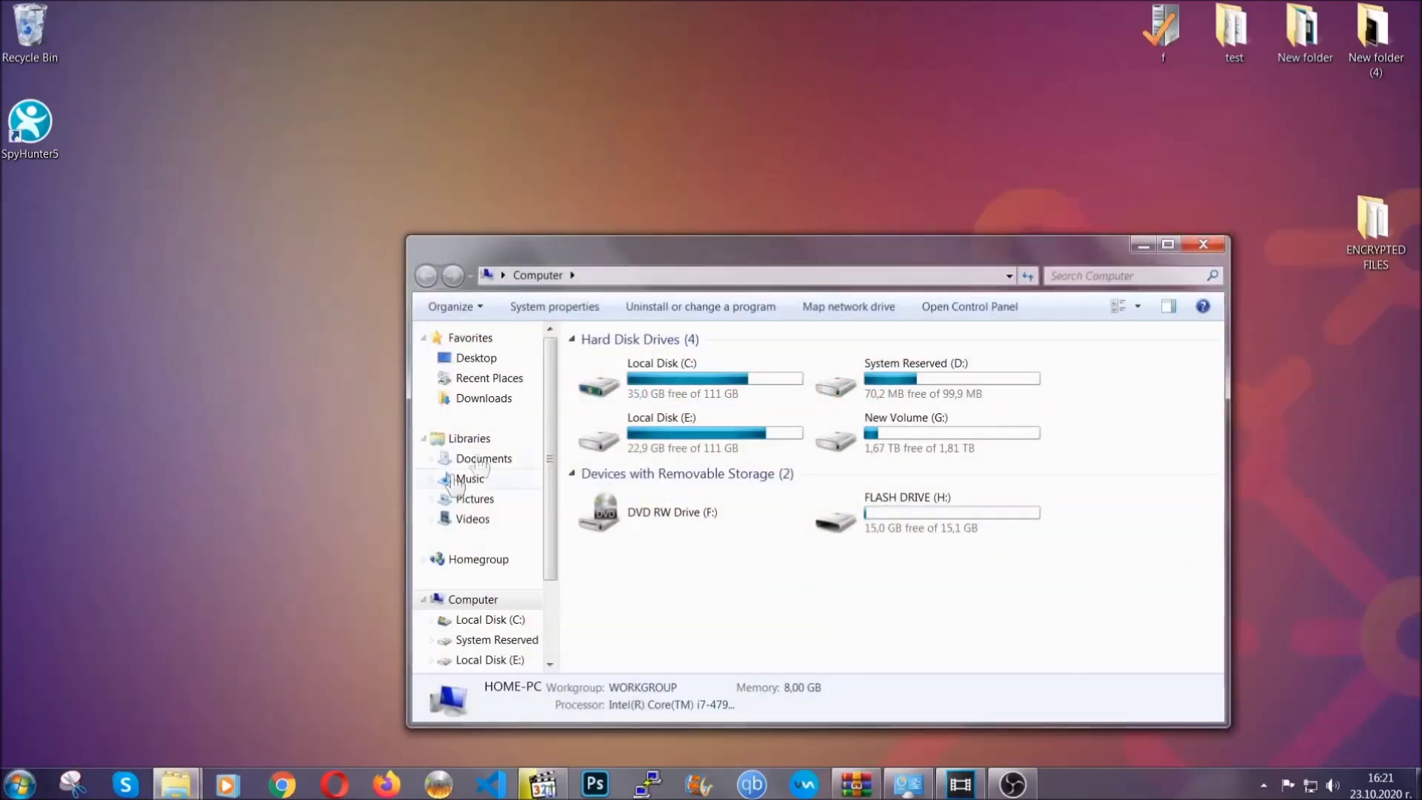
{"action": "left_click_drag", "start_coordinate": [772, 261], "coordinate": [679, 197]}
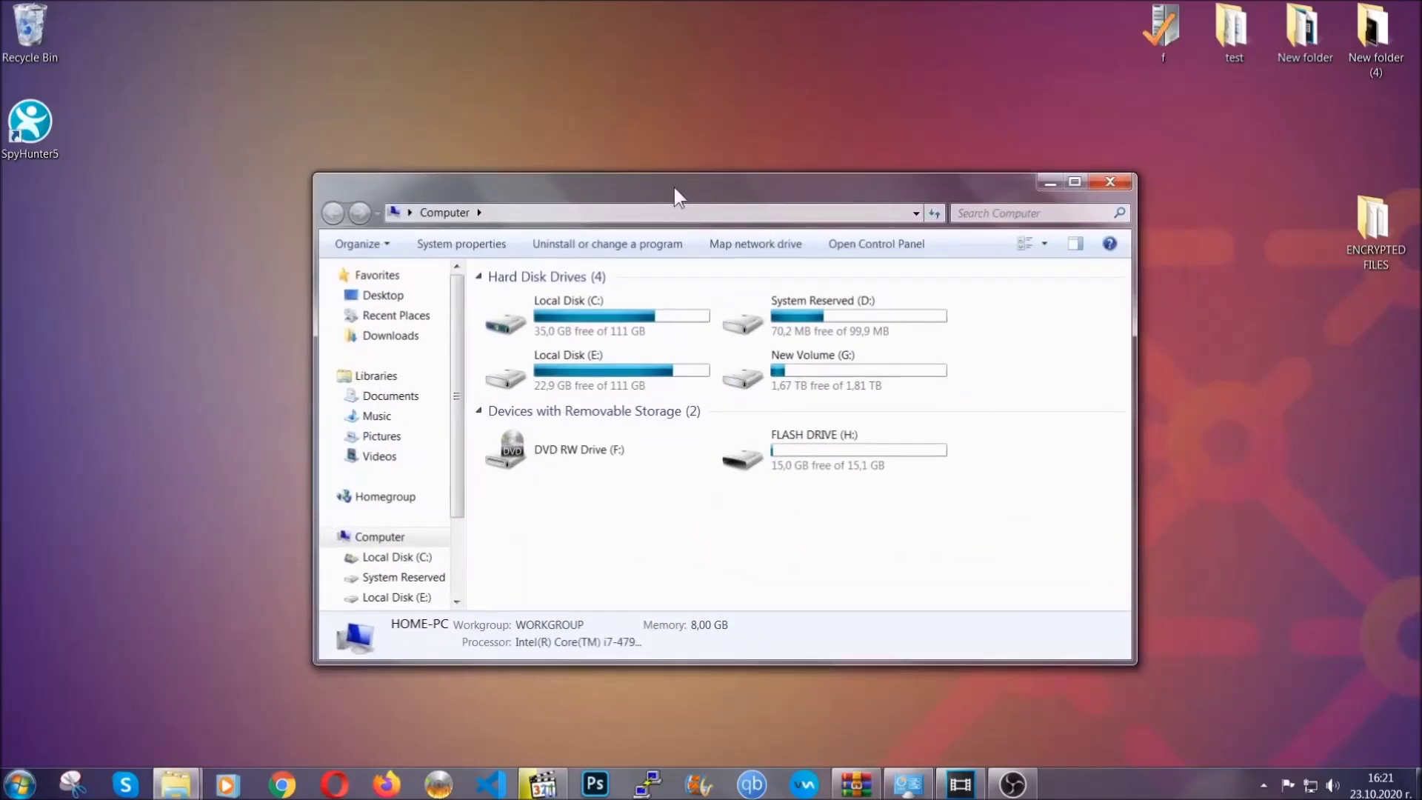
{"action": "left_click", "coordinate": [967, 214]}
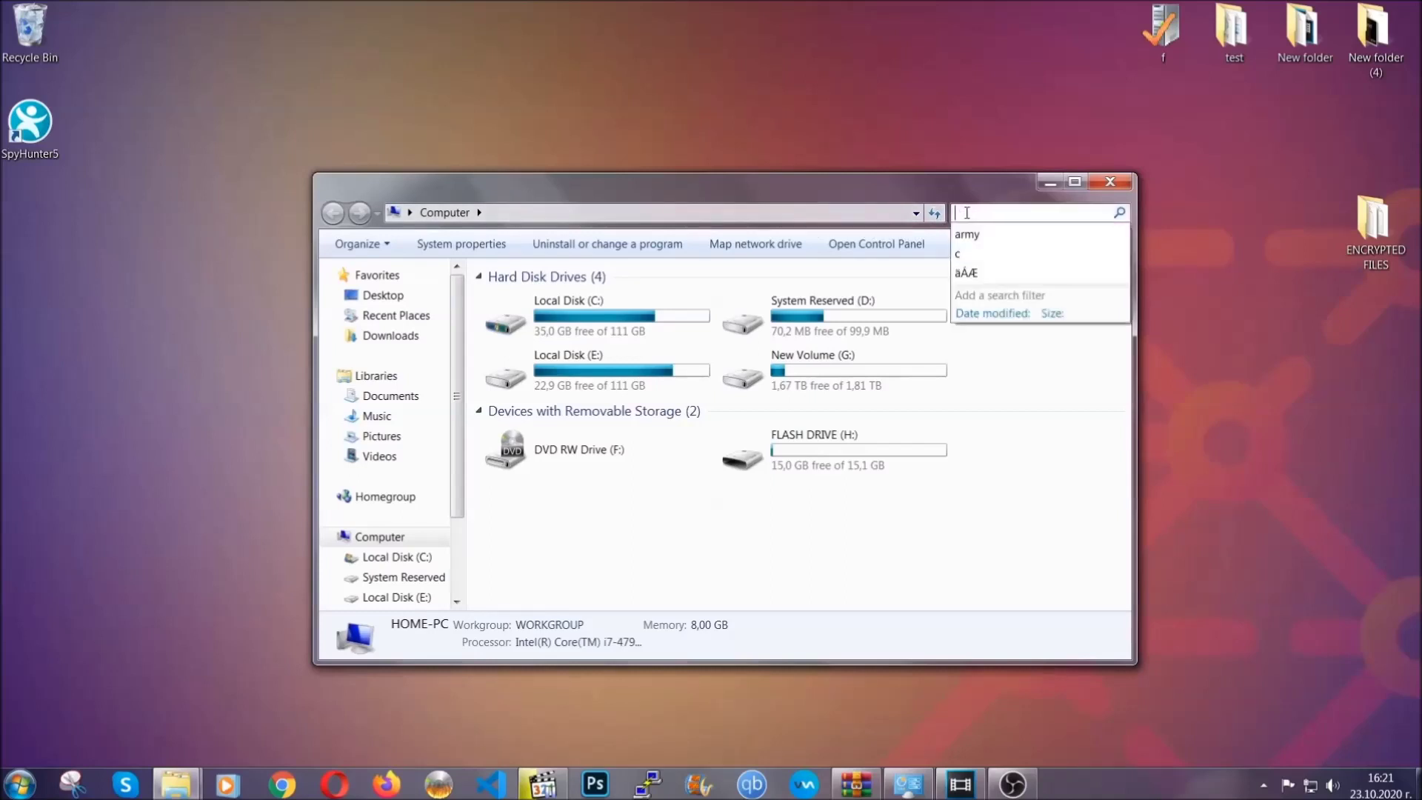
{"action": "type", "text": "file"}
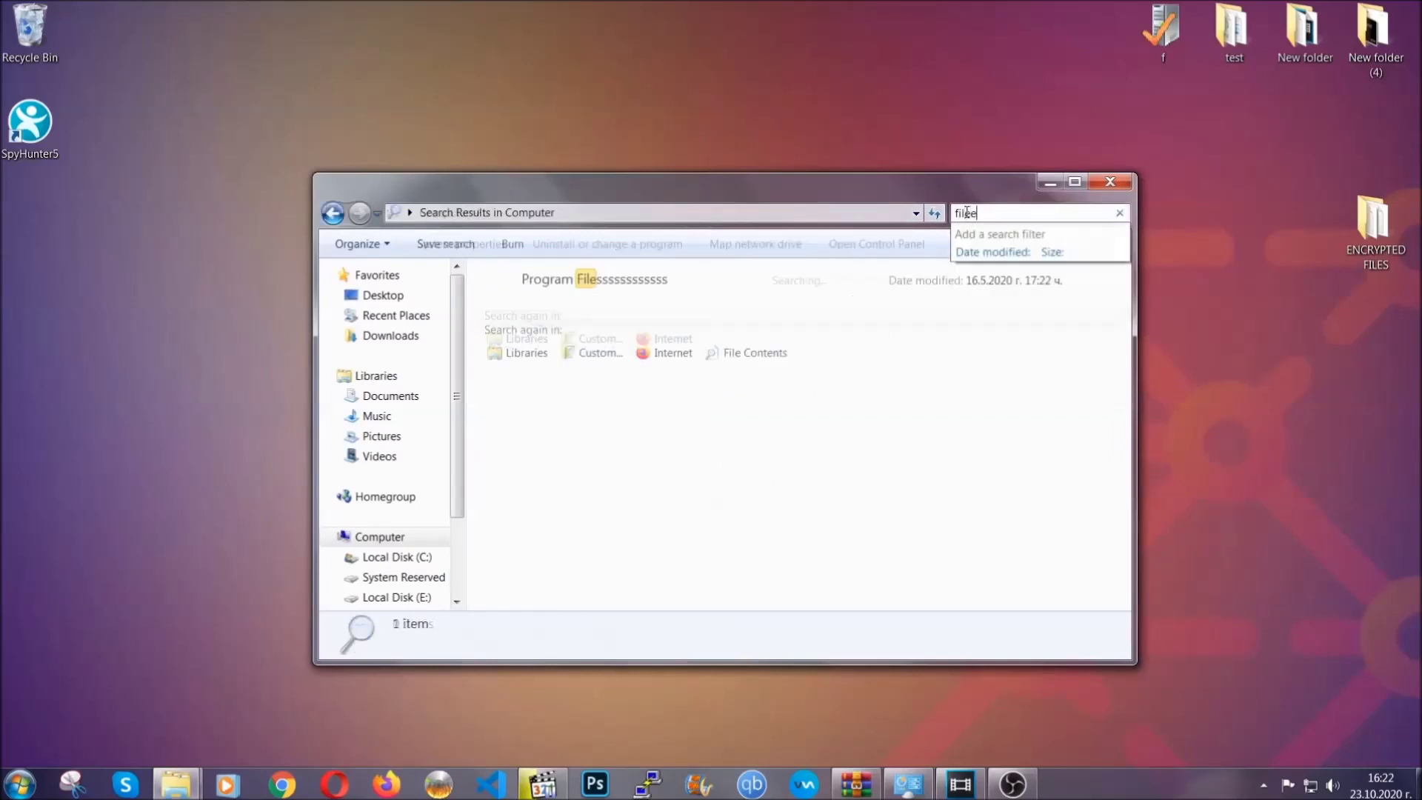
{"action": "type", "text": "extension:exe "}
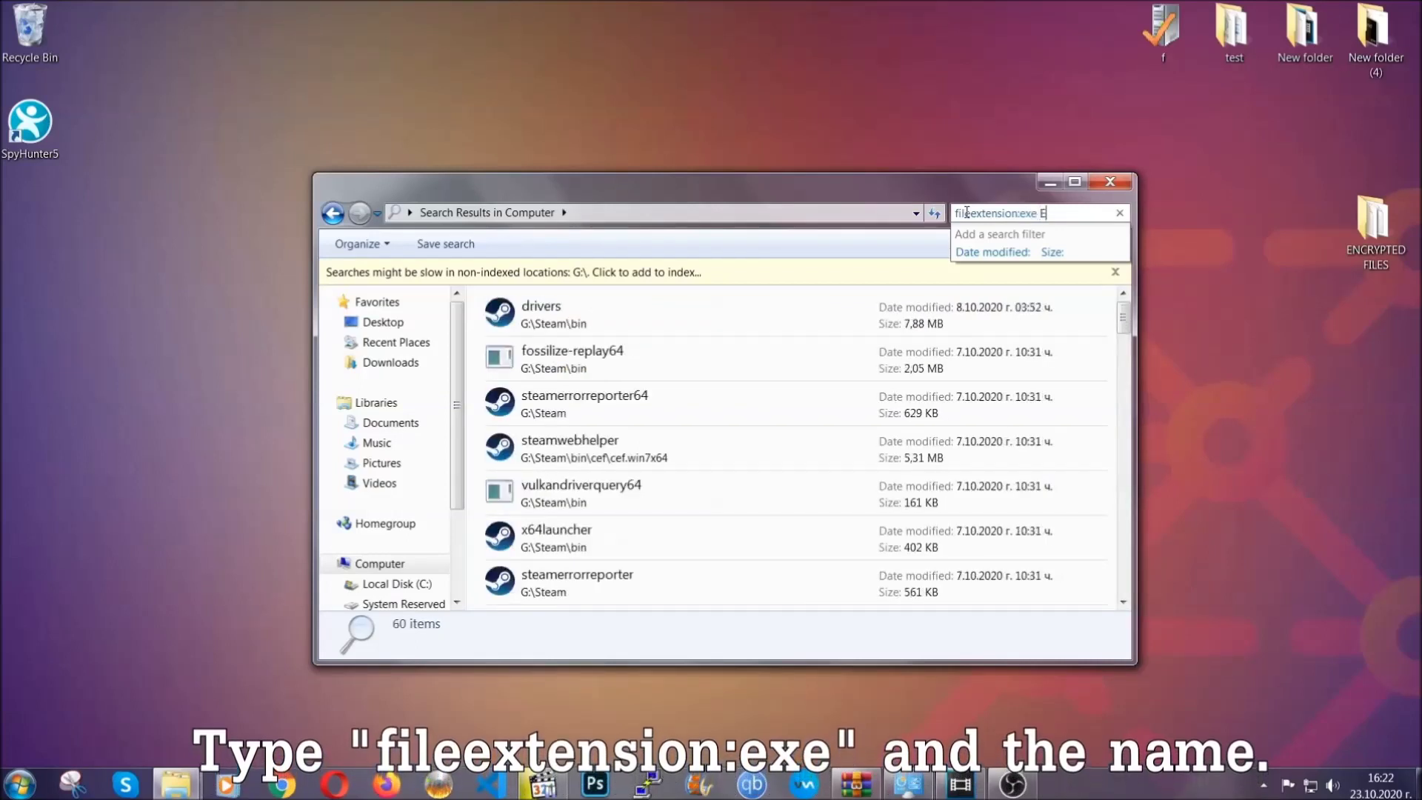
{"action": "type", "text": "Example Virus Name"}
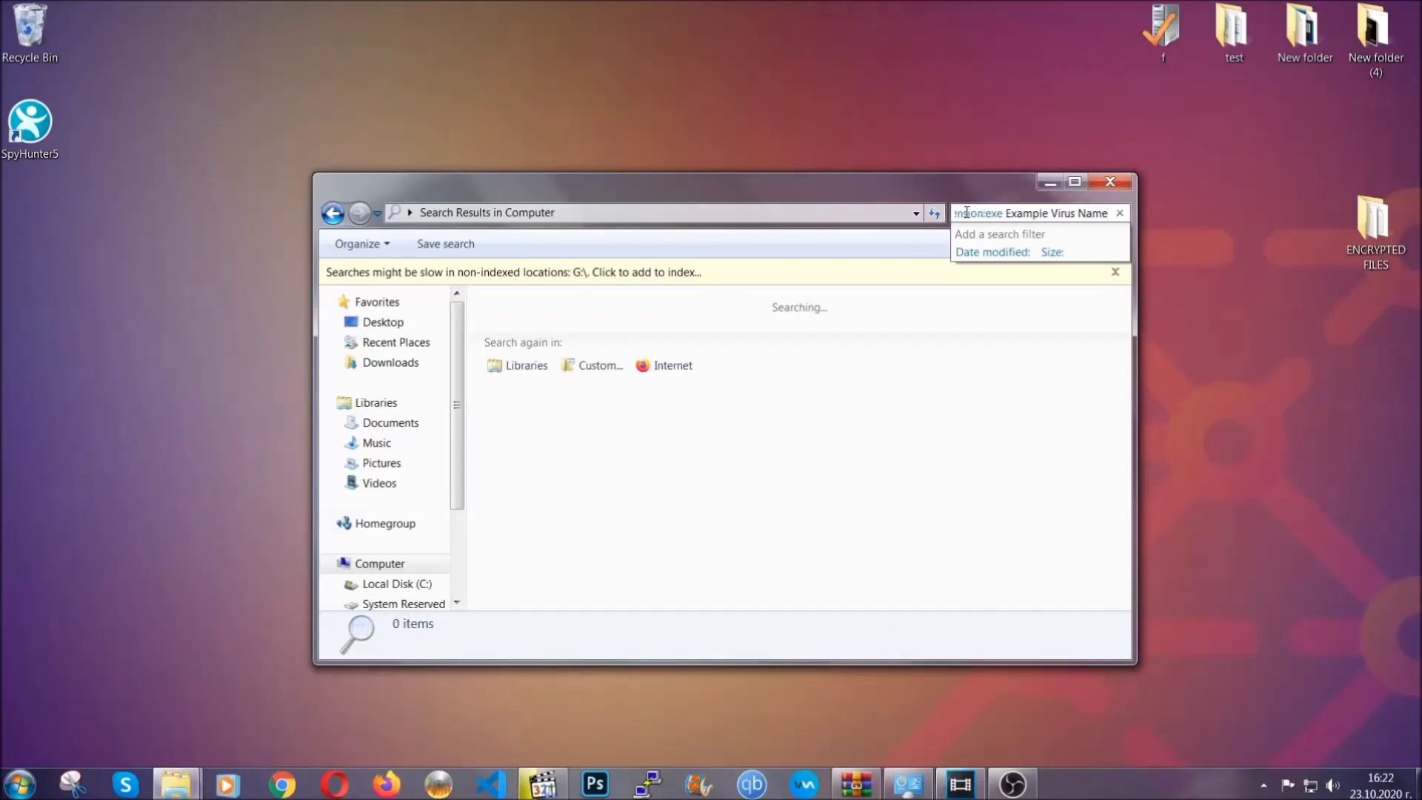
{"action": "key", "text": "Return"}
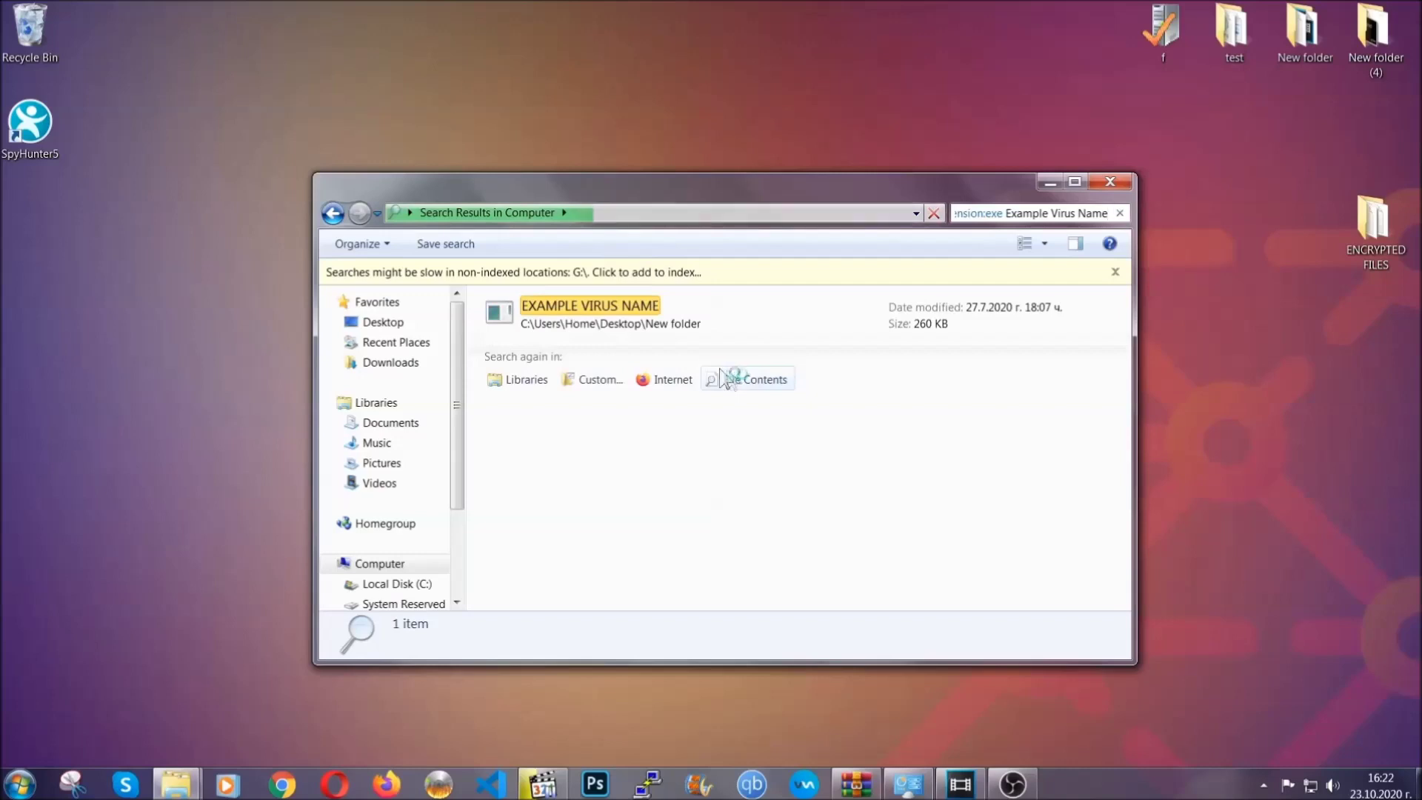
Delete the found EXAMPLE VIRUS NAME executable to the Recycle Bin and close Explorer.
{"action": "left_click", "coordinate": [623, 307]}
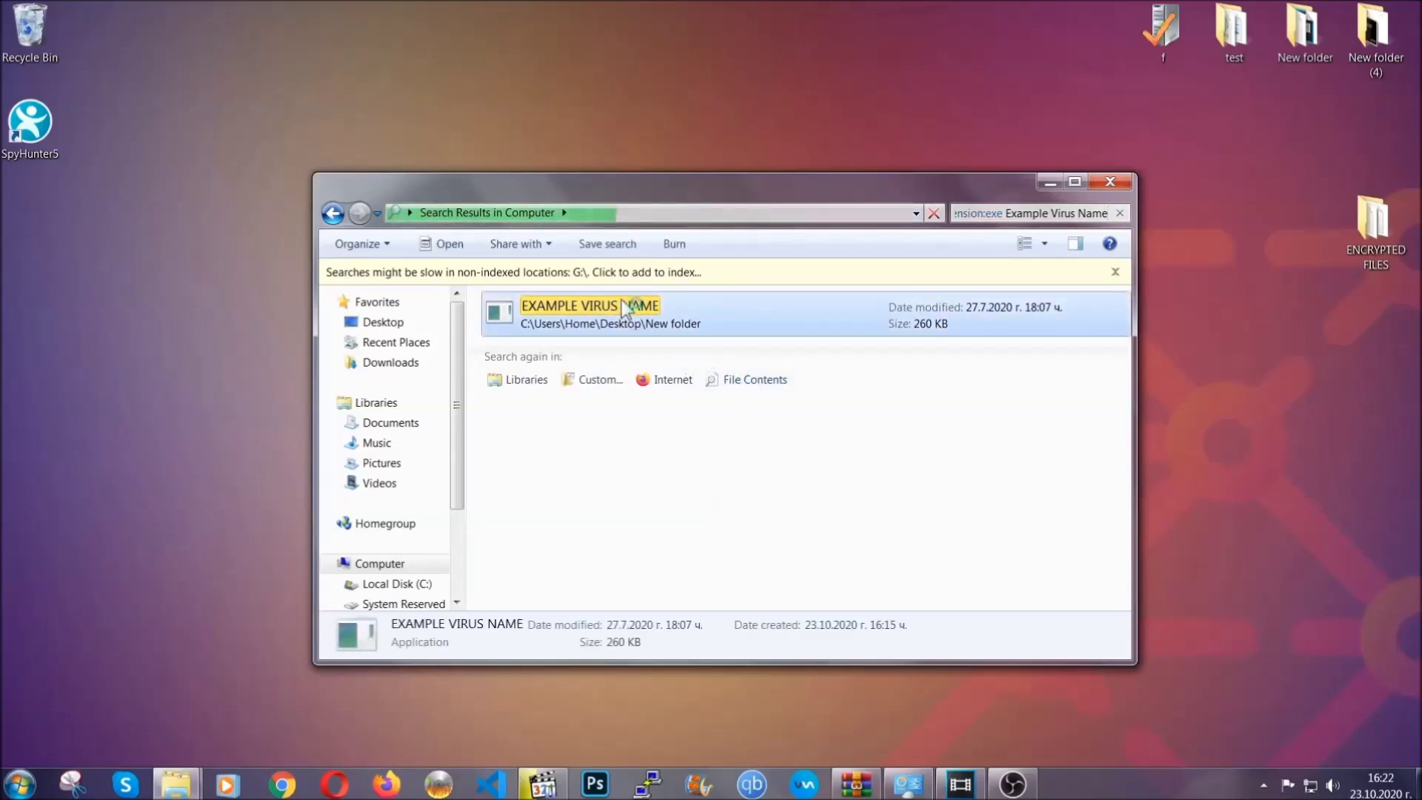
{"action": "right_click", "coordinate": [623, 305]}
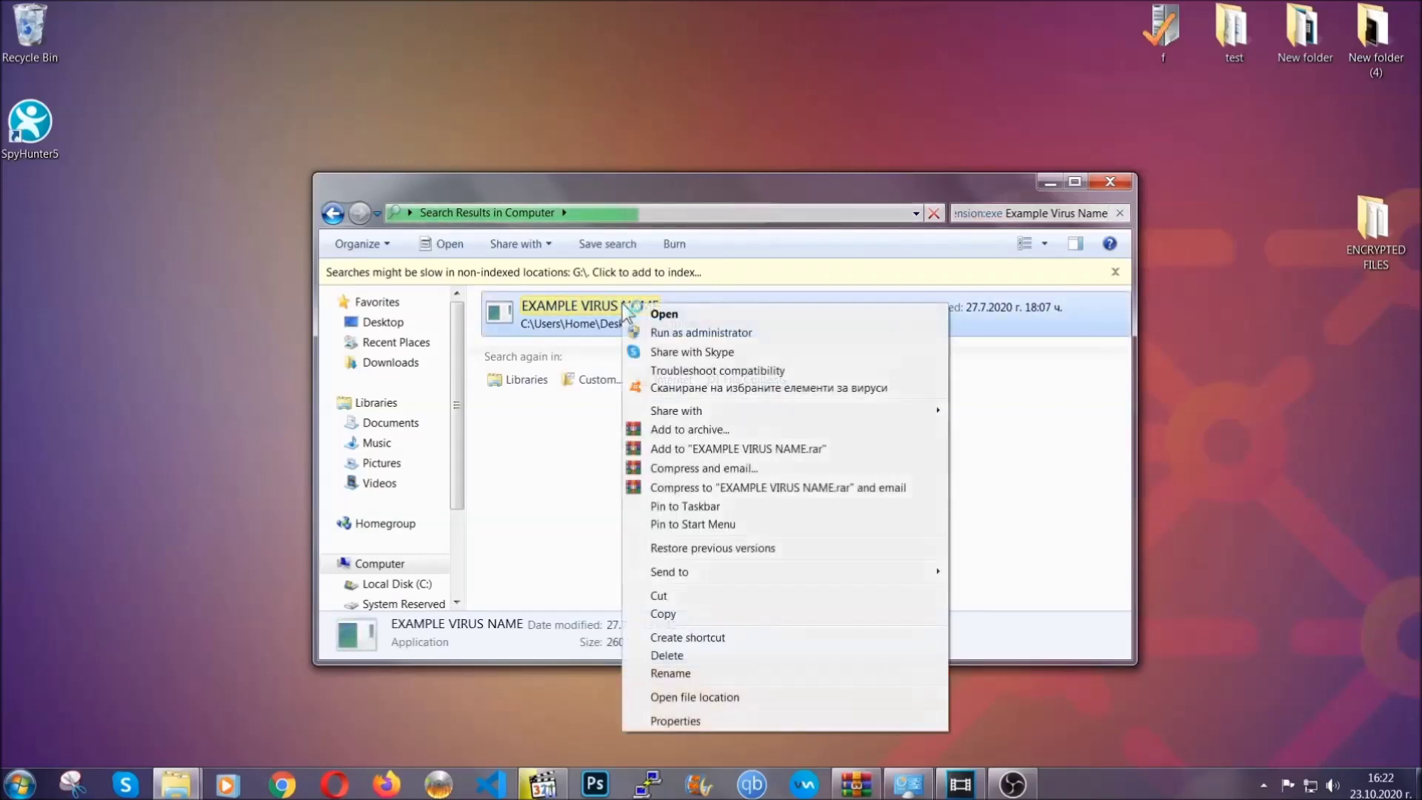
{"action": "left_click", "coordinate": [686, 656]}
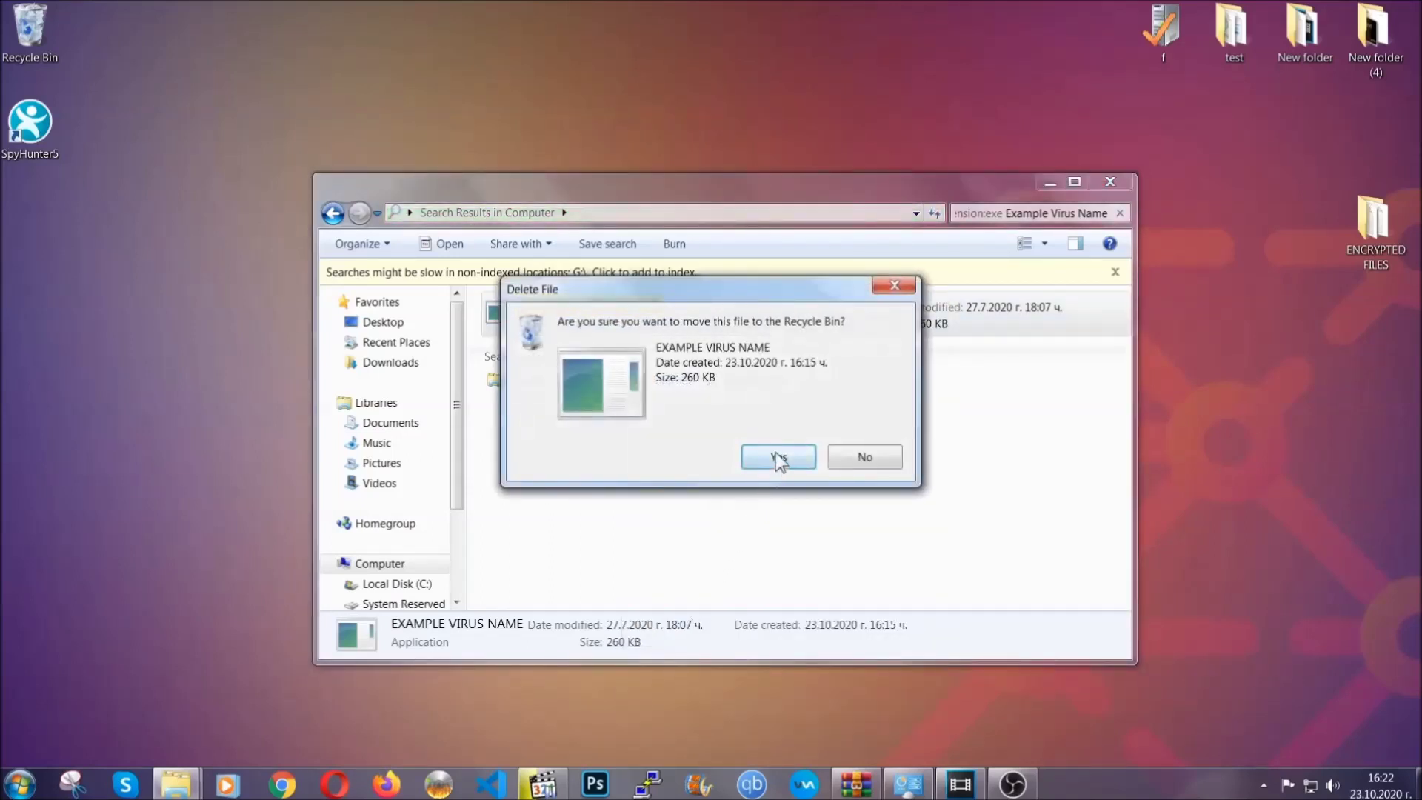
{"action": "left_click", "coordinate": [778, 459]}
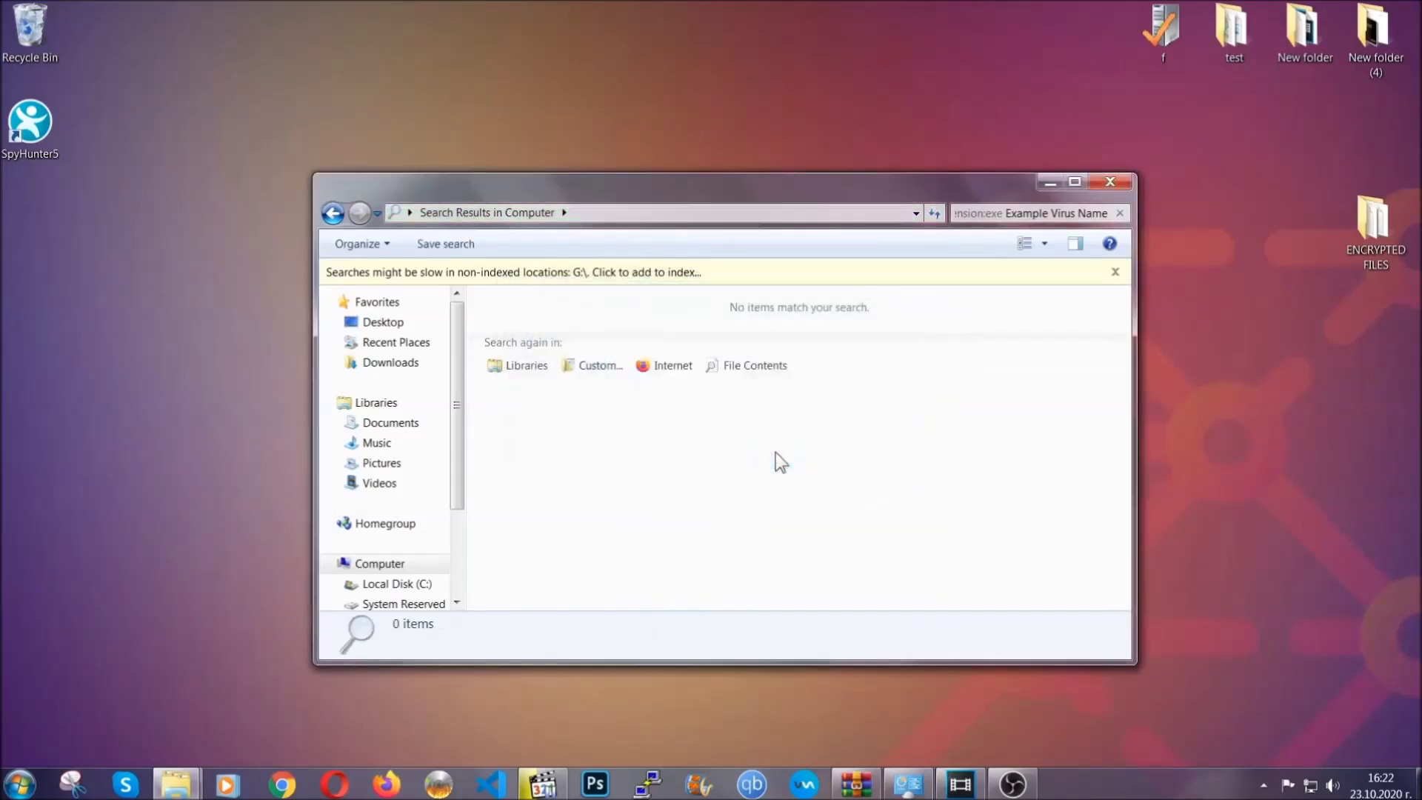
{"action": "left_click", "coordinate": [1112, 181]}
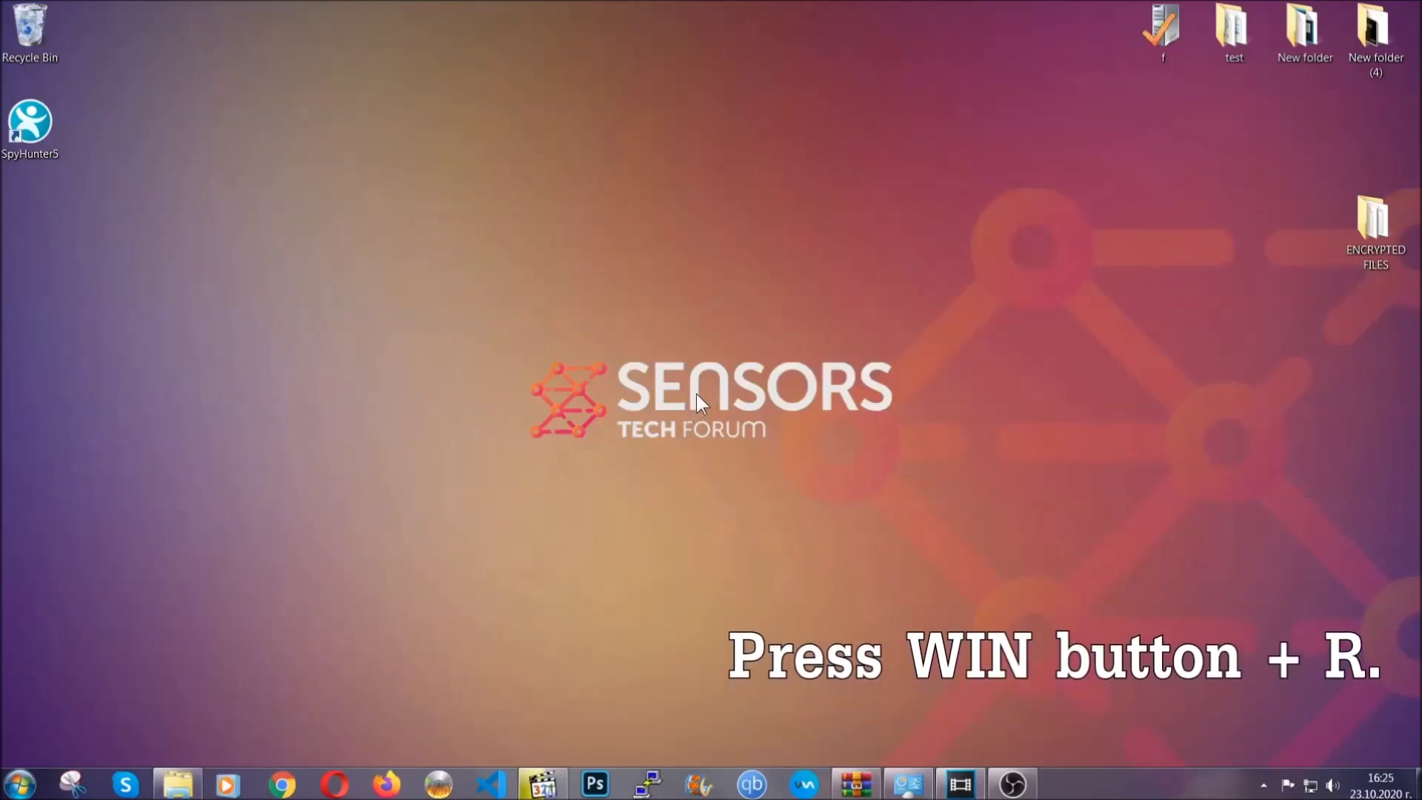
Launch Registry Editor by running REGEDIT from the Run box.
{"action": "key", "text": "super+r"}
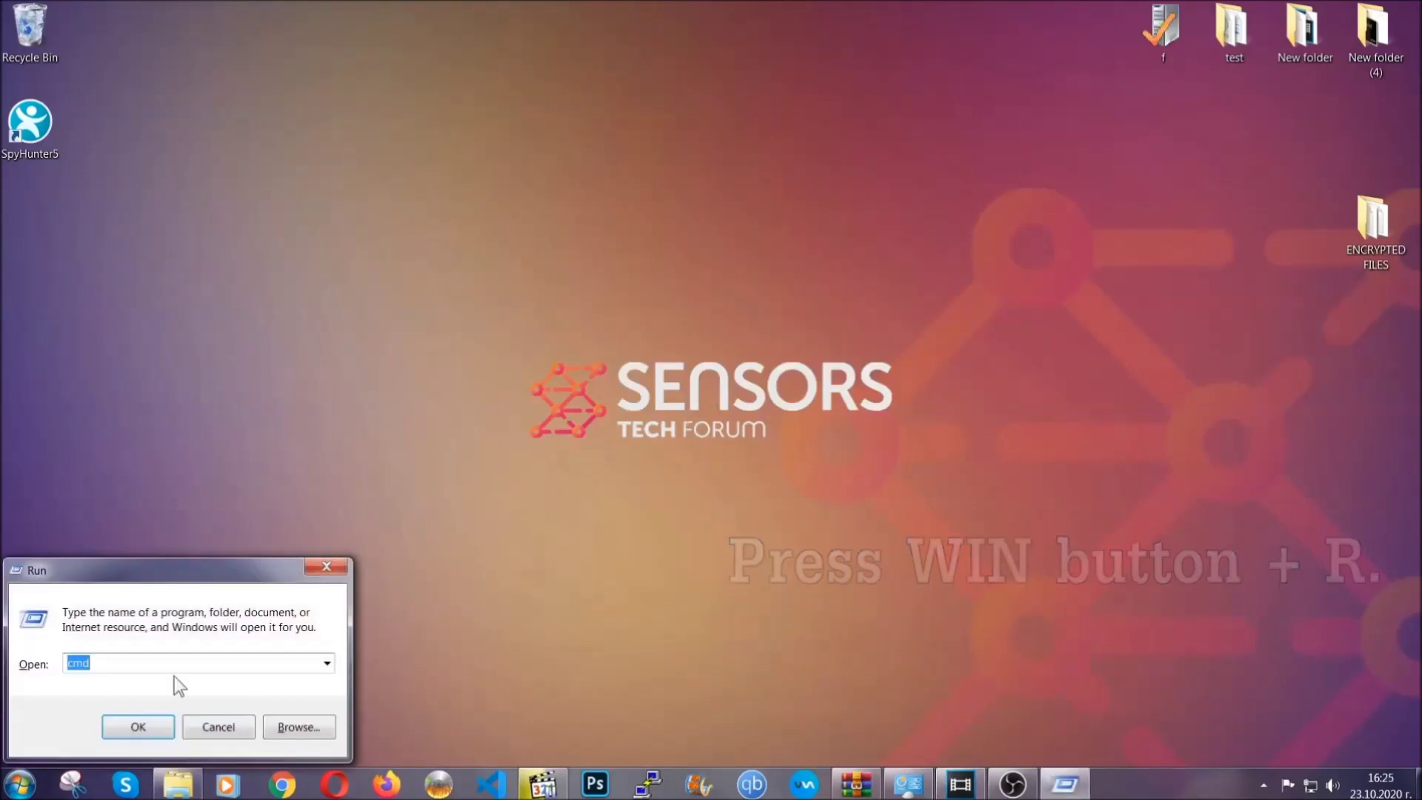
{"action": "left_click", "coordinate": [134, 673]}
{"action": "left_click_drag", "start_coordinate": [134, 674], "coordinate": [18, 670]}
{"action": "type", "text": "REGEDIT"}
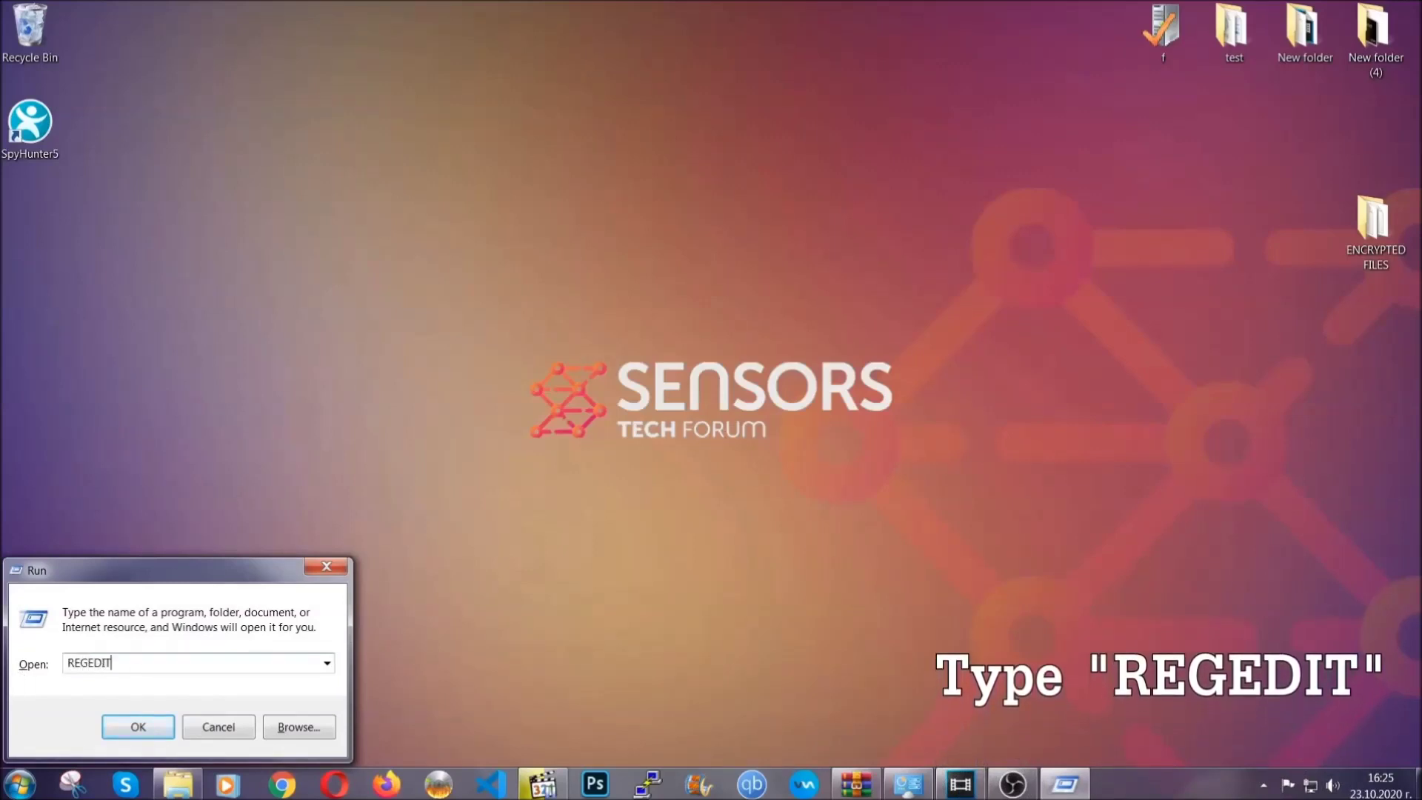
{"action": "left_click", "coordinate": [123, 723]}
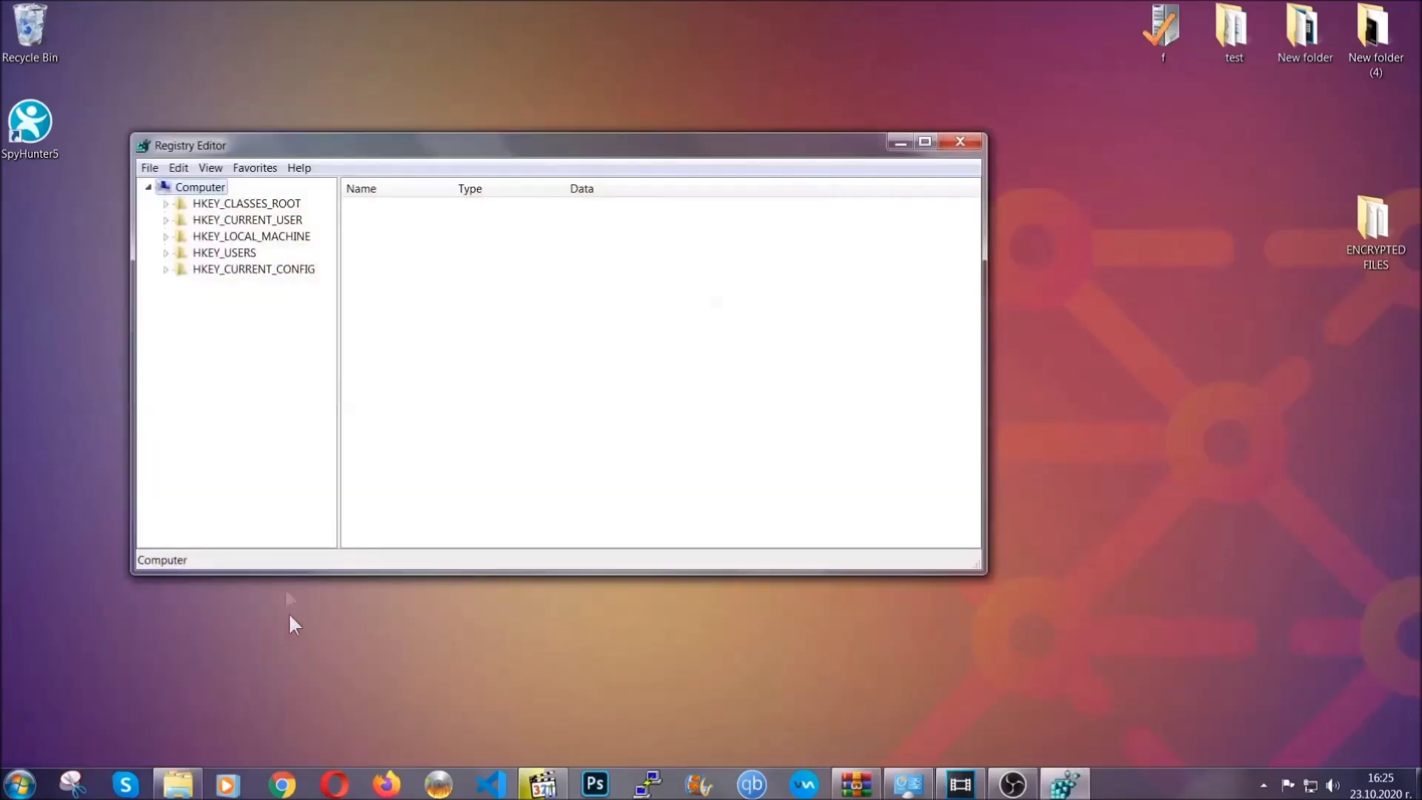
Export the entire registry to the Desktop as the BACKUP file.
{"action": "left_click", "coordinate": [150, 169]}
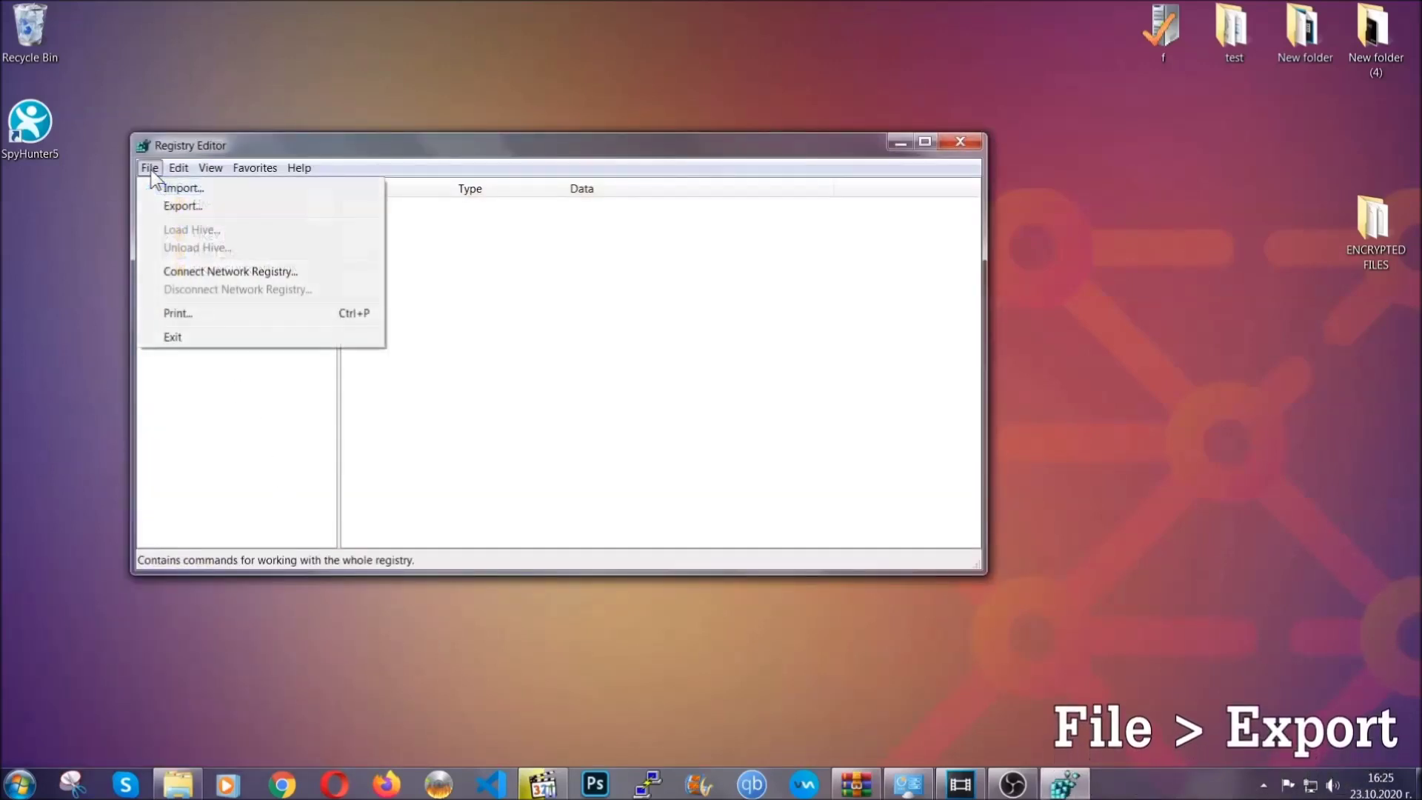
{"action": "left_click", "coordinate": [184, 204]}
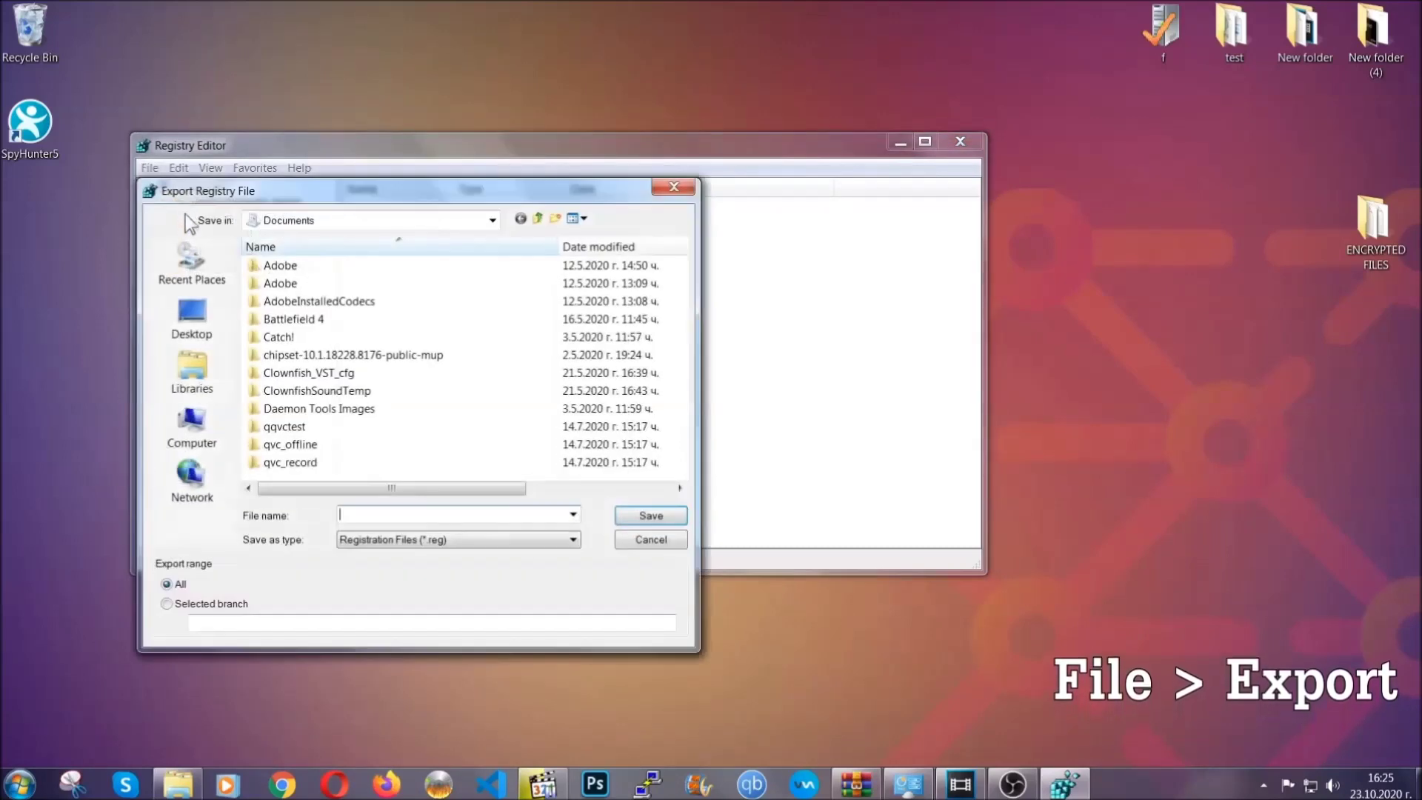
{"action": "left_click", "coordinate": [184, 312]}
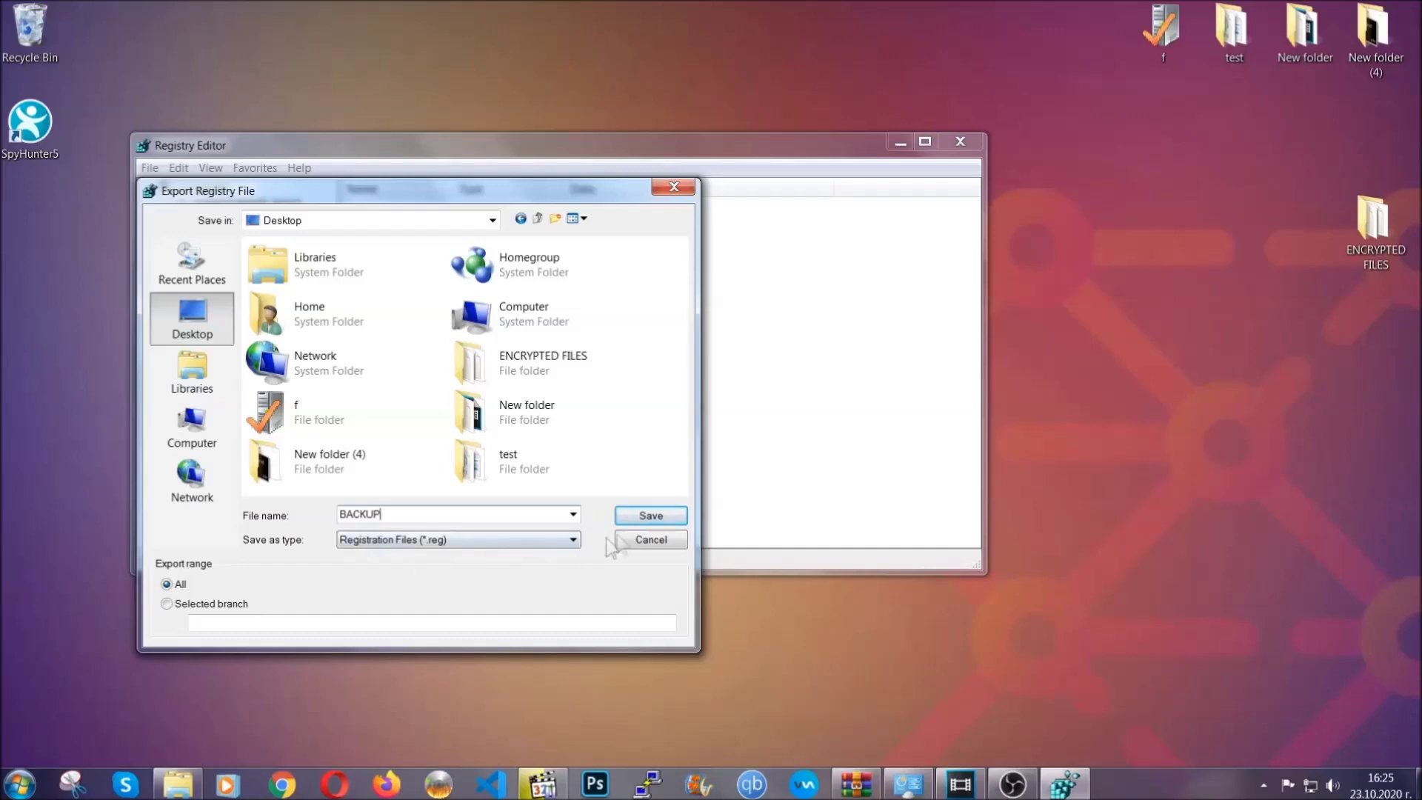
{"action": "left_click", "coordinate": [642, 518]}
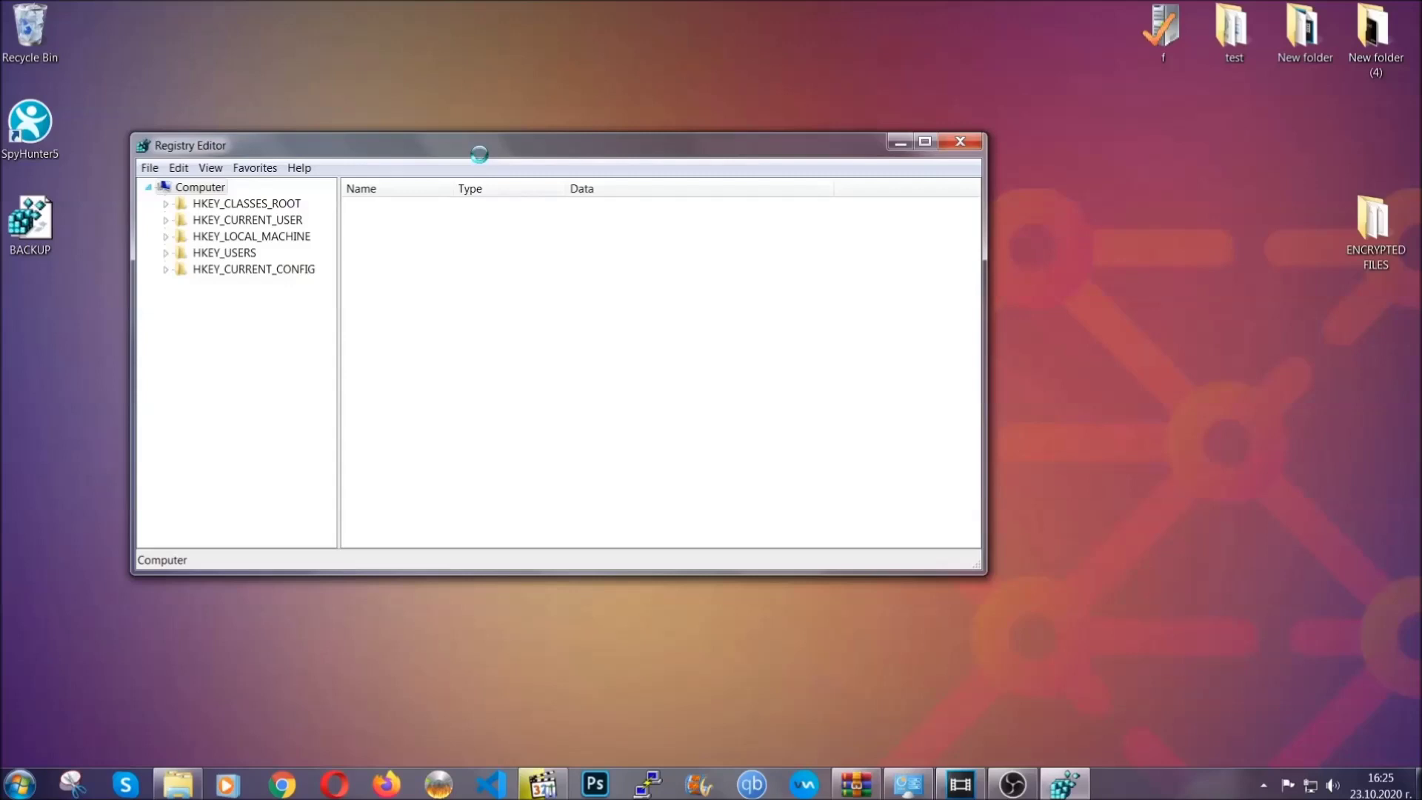
{"action": "left_click_drag", "start_coordinate": [479, 154], "coordinate": [621, 201]}
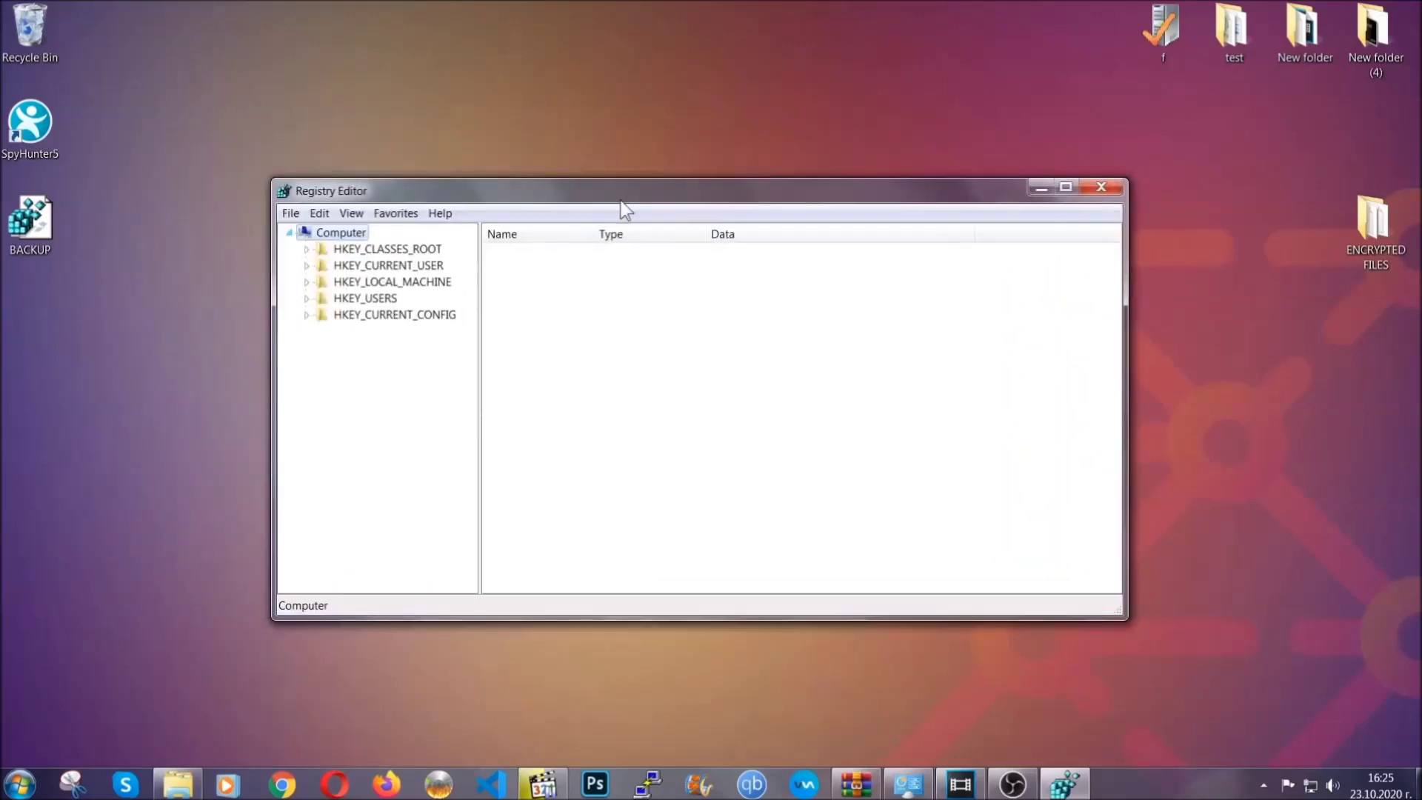
Search the registry for 'RunOnce' and select HKEY_CURRENT_USER's CurrentVersion Run key.
{"action": "left_click", "coordinate": [291, 216]}
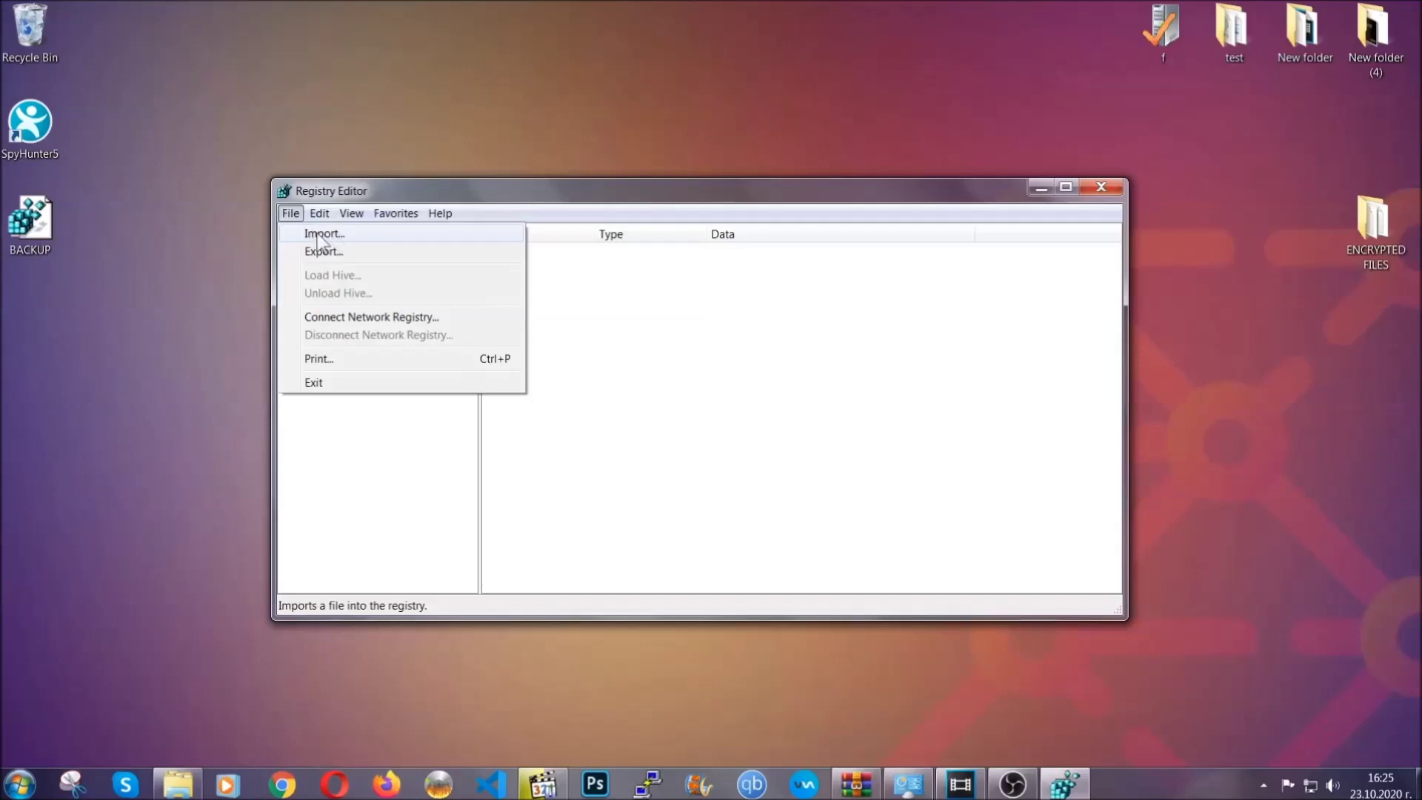
{"action": "left_click", "coordinate": [292, 214]}
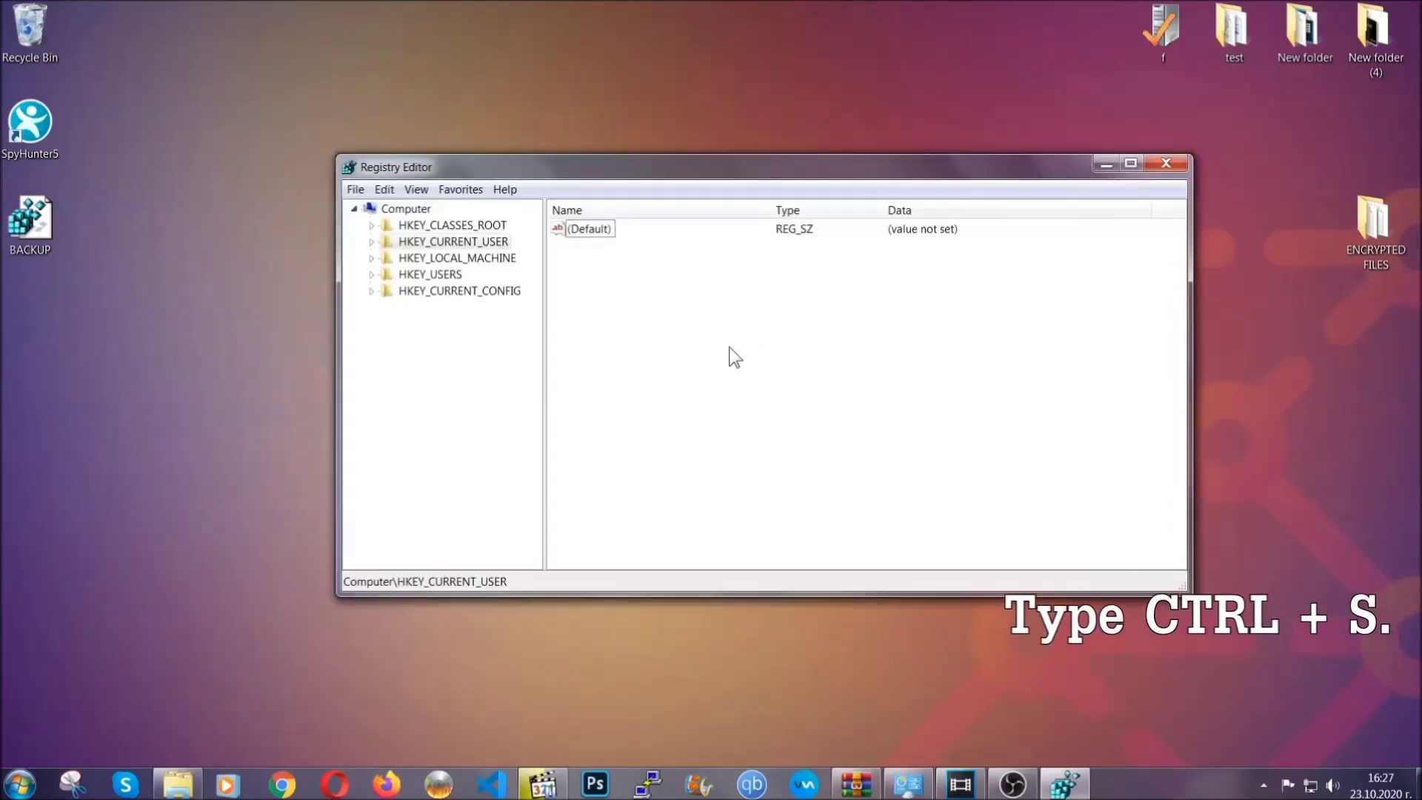
{"action": "key", "text": "ctrl+f"}
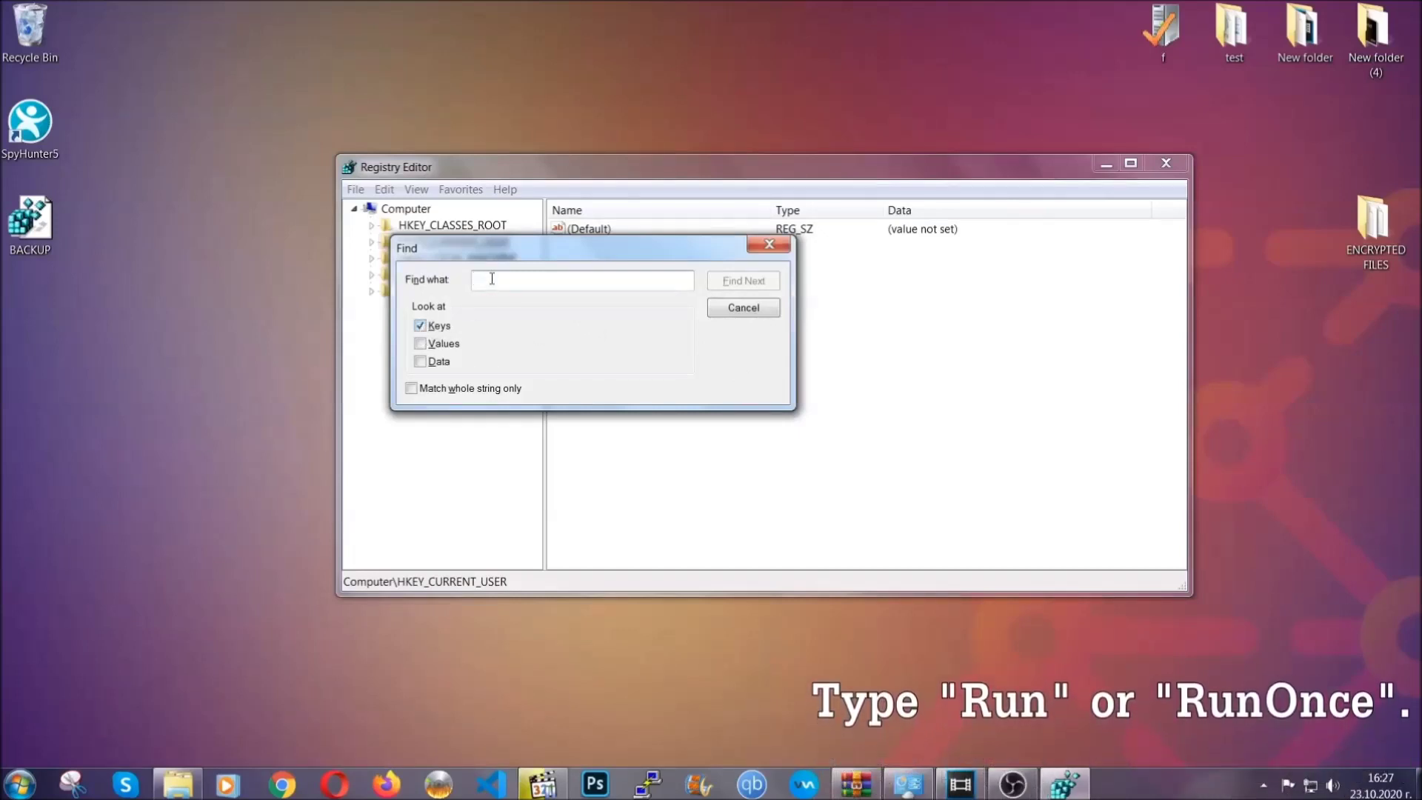
{"action": "type", "text": "RunO"}
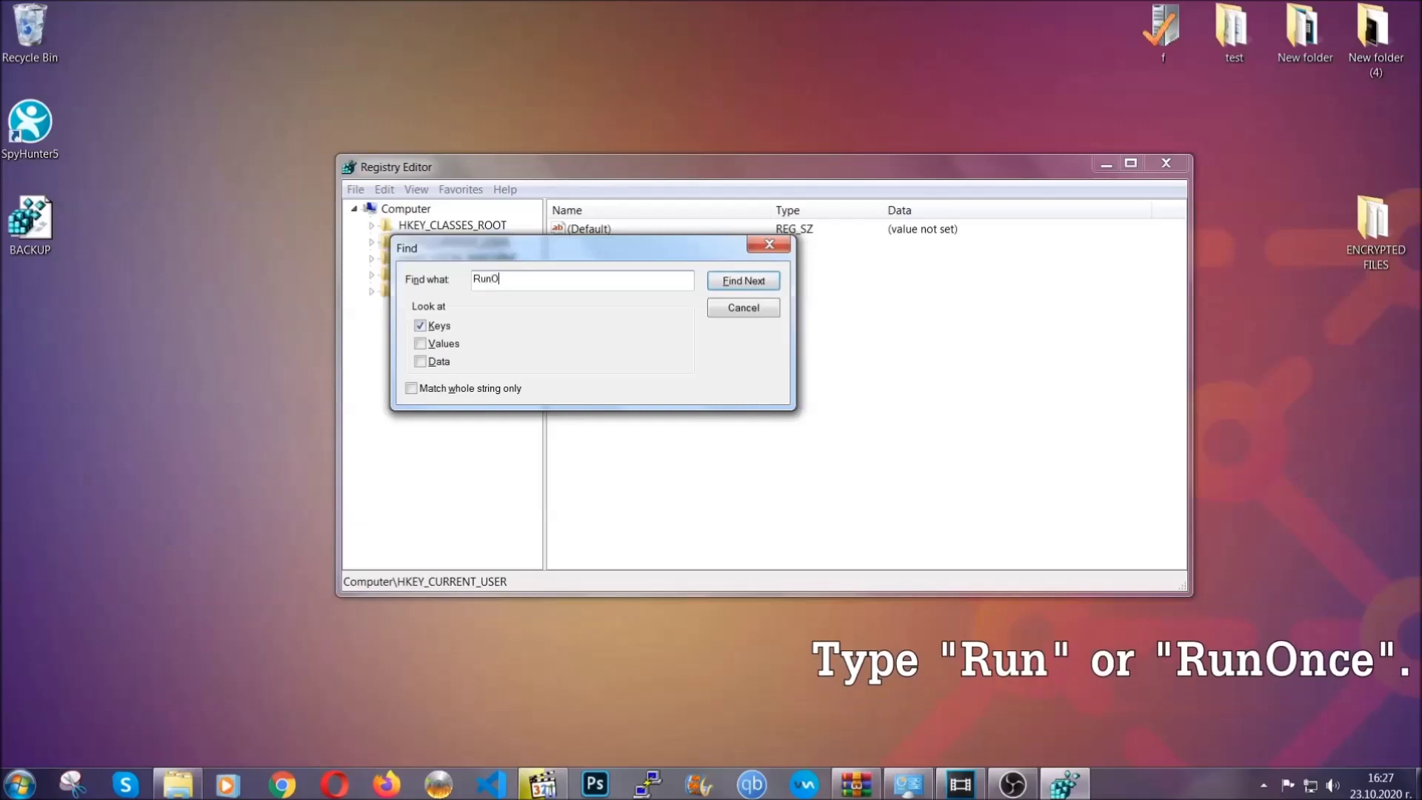
{"action": "type", "text": "nce"}
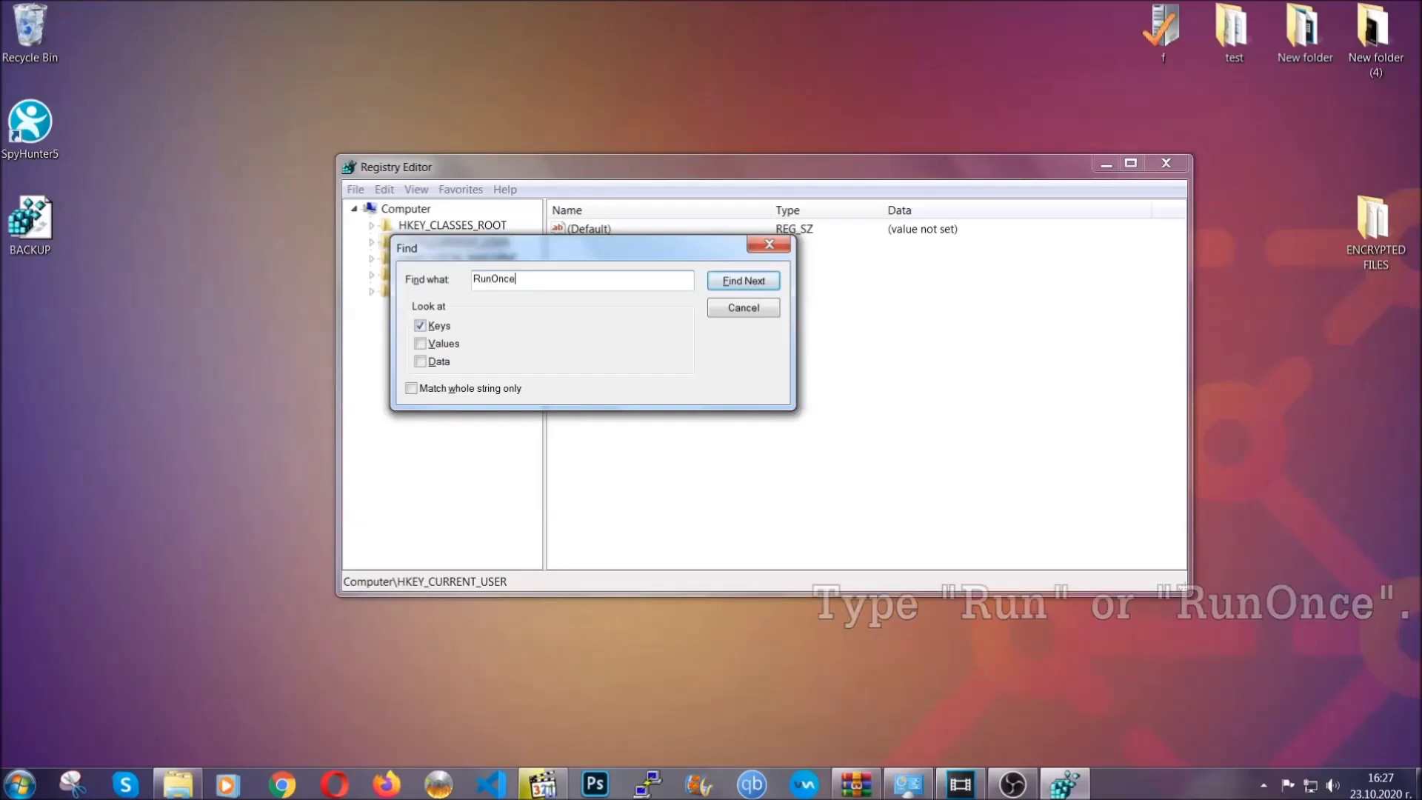
{"action": "left_click", "coordinate": [744, 281]}
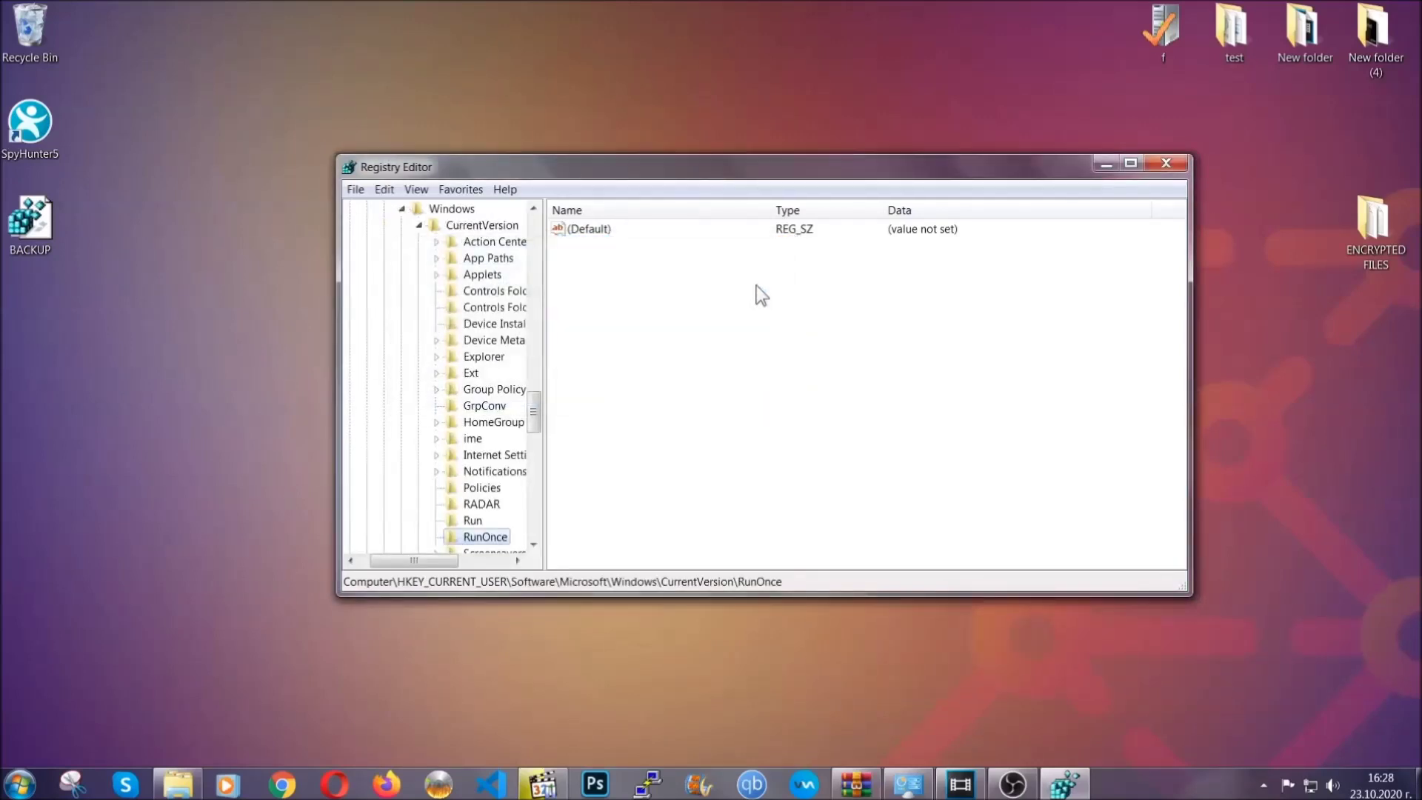
{"action": "scroll", "coordinate": [536, 418], "scroll_direction": "down", "scroll_amount": 3}
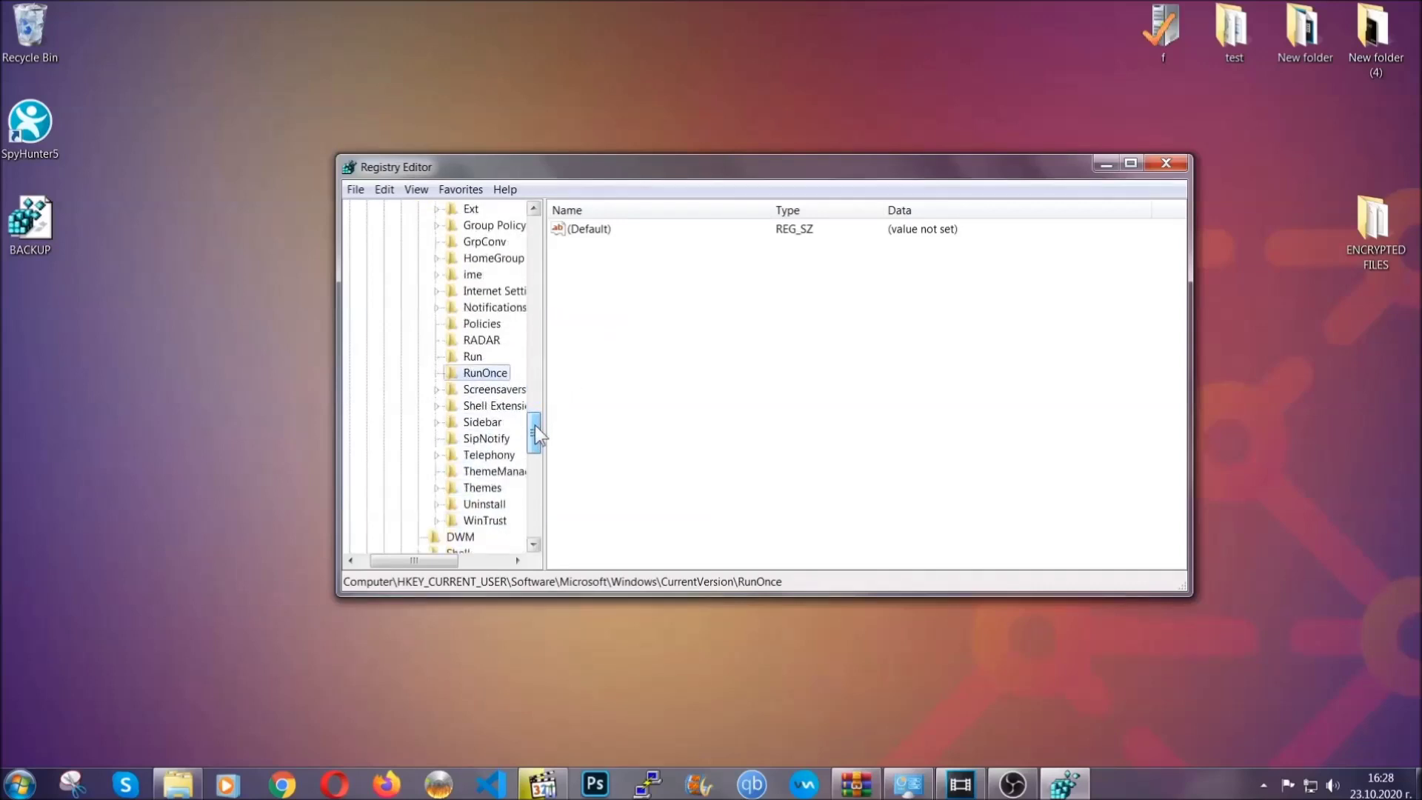
{"action": "left_click", "coordinate": [472, 357]}
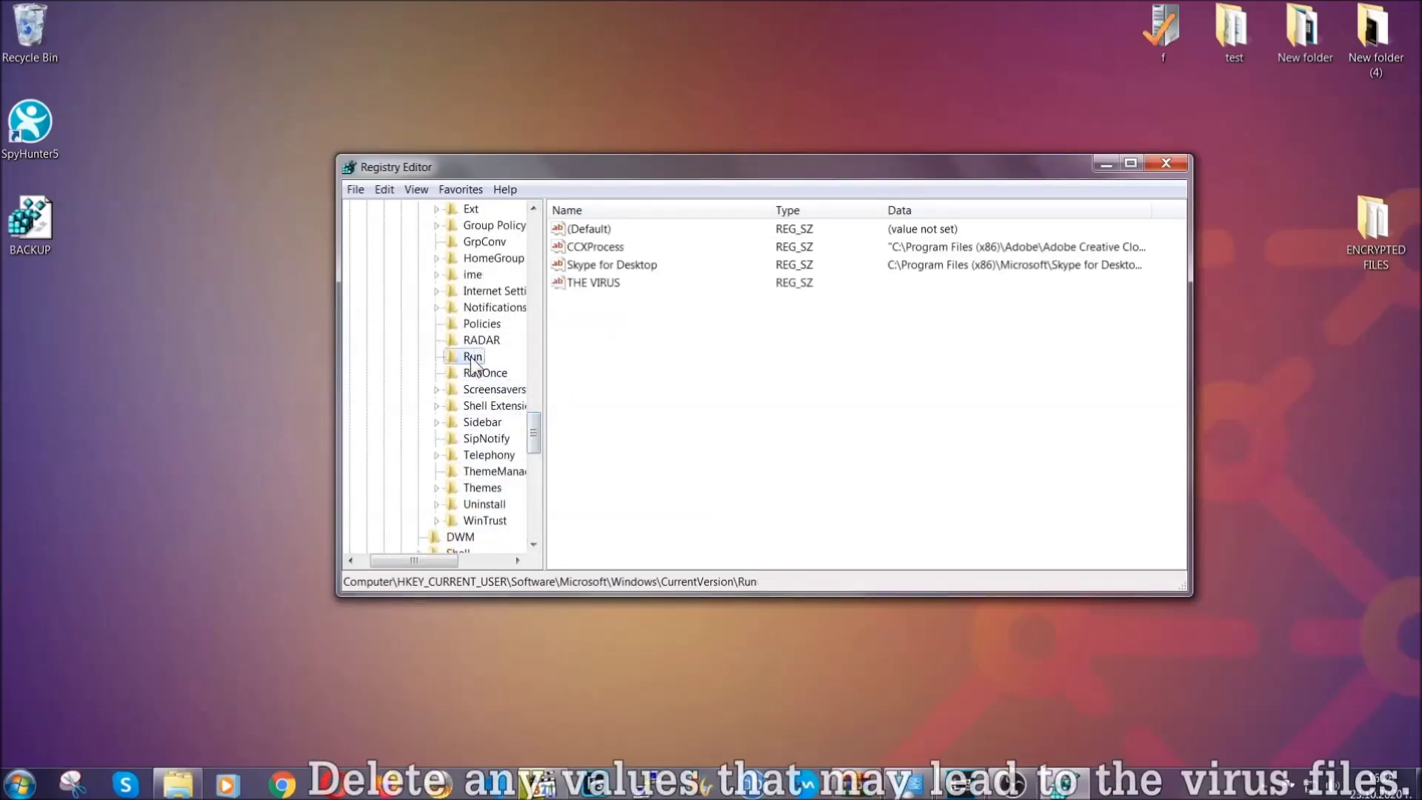
Delete the THE VIRUS value from the Run key, confirming the permanent deletion.
{"action": "left_click", "coordinate": [584, 285]}
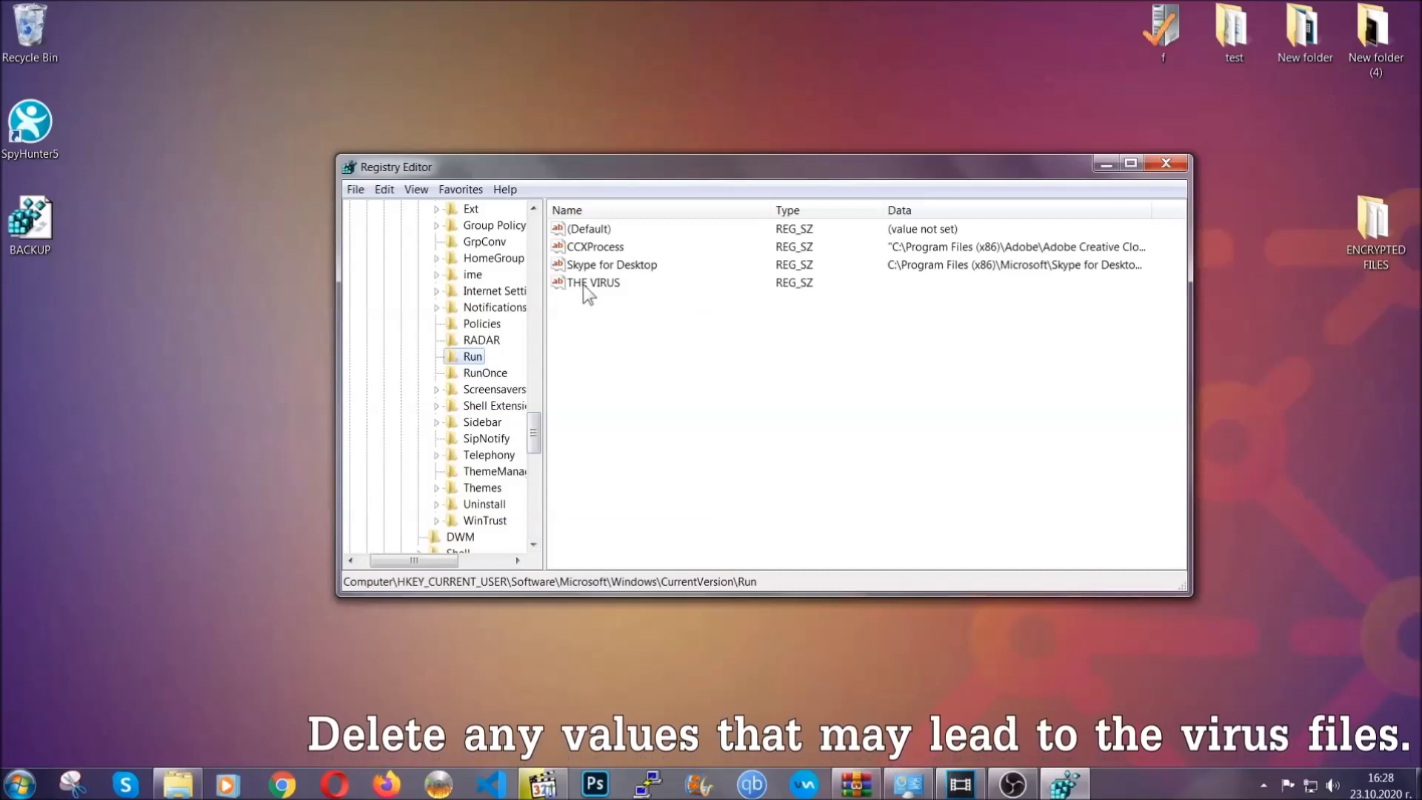
{"action": "right_click", "coordinate": [584, 286]}
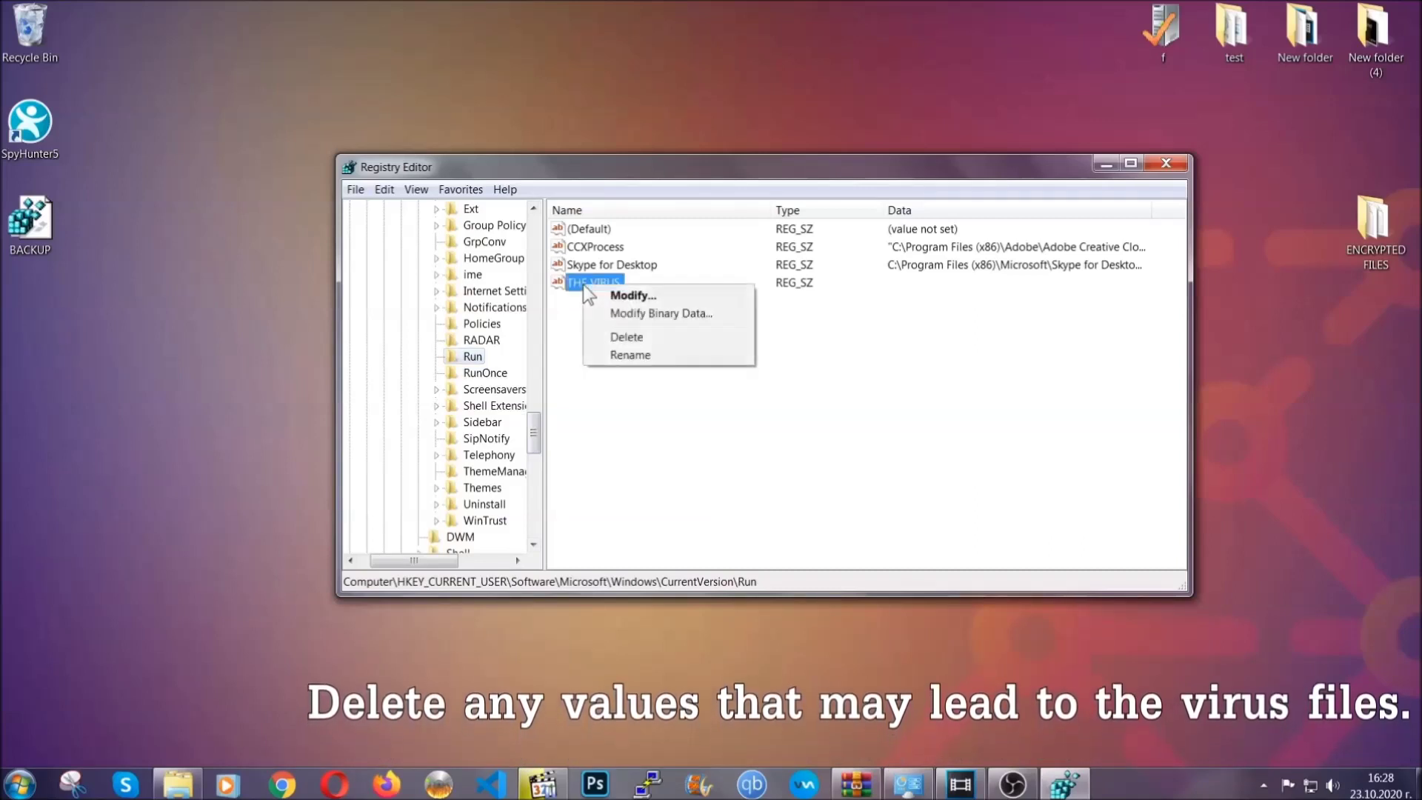
{"action": "left_click", "coordinate": [614, 338]}
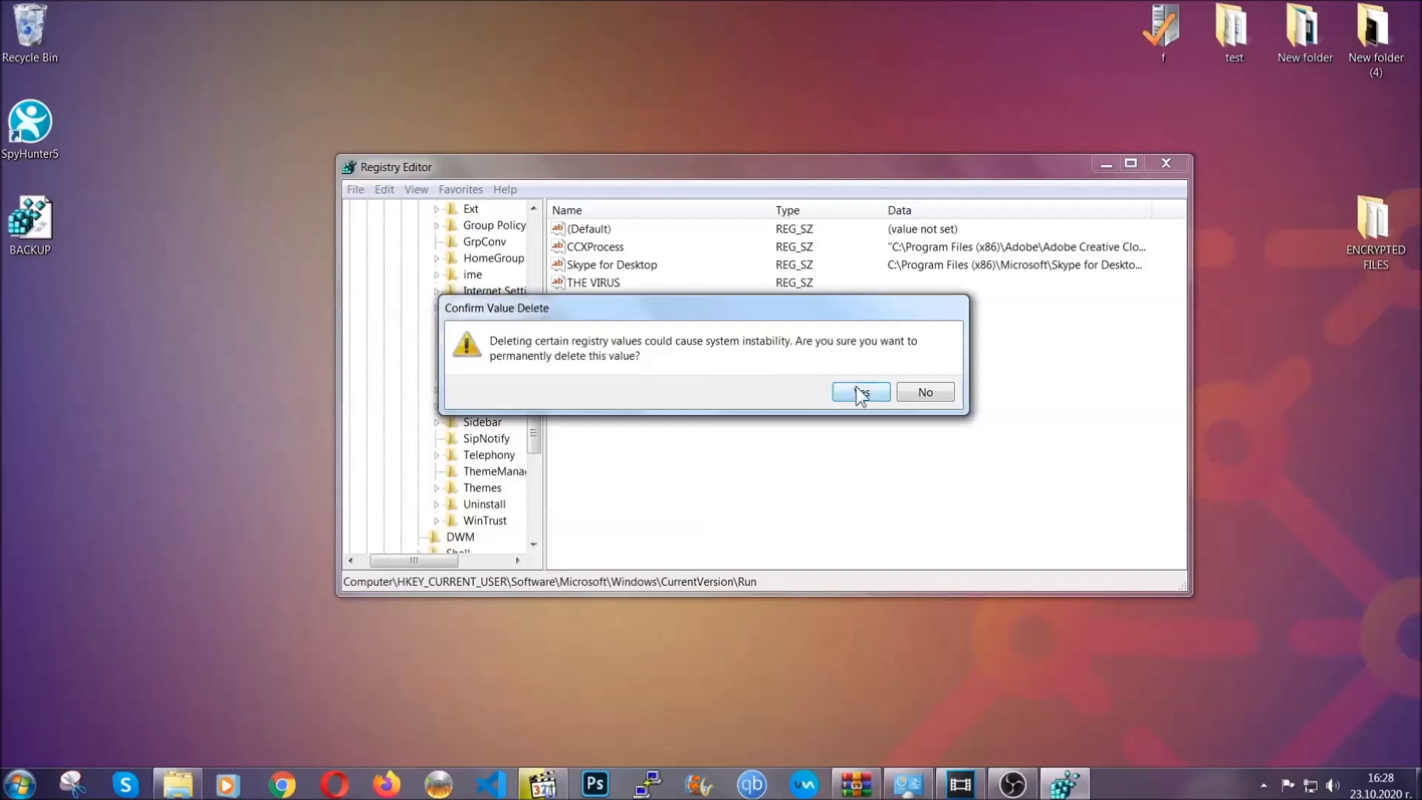
{"action": "left_click", "coordinate": [861, 392]}
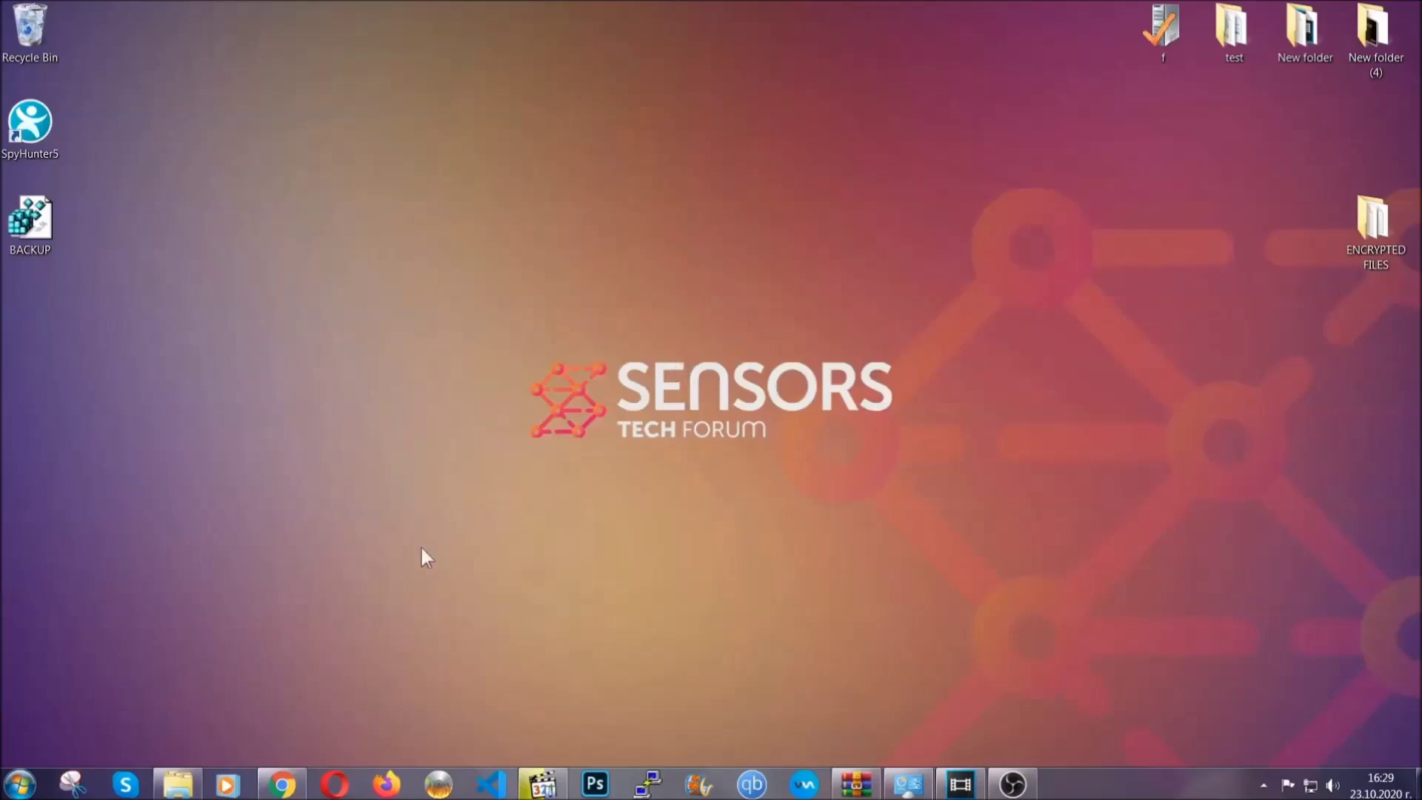
Return to SensorsTechForum's restore-files guide and expand Method 2 – Restore Data via Windows Backup.
{"action": "left_click", "coordinate": [282, 787]}
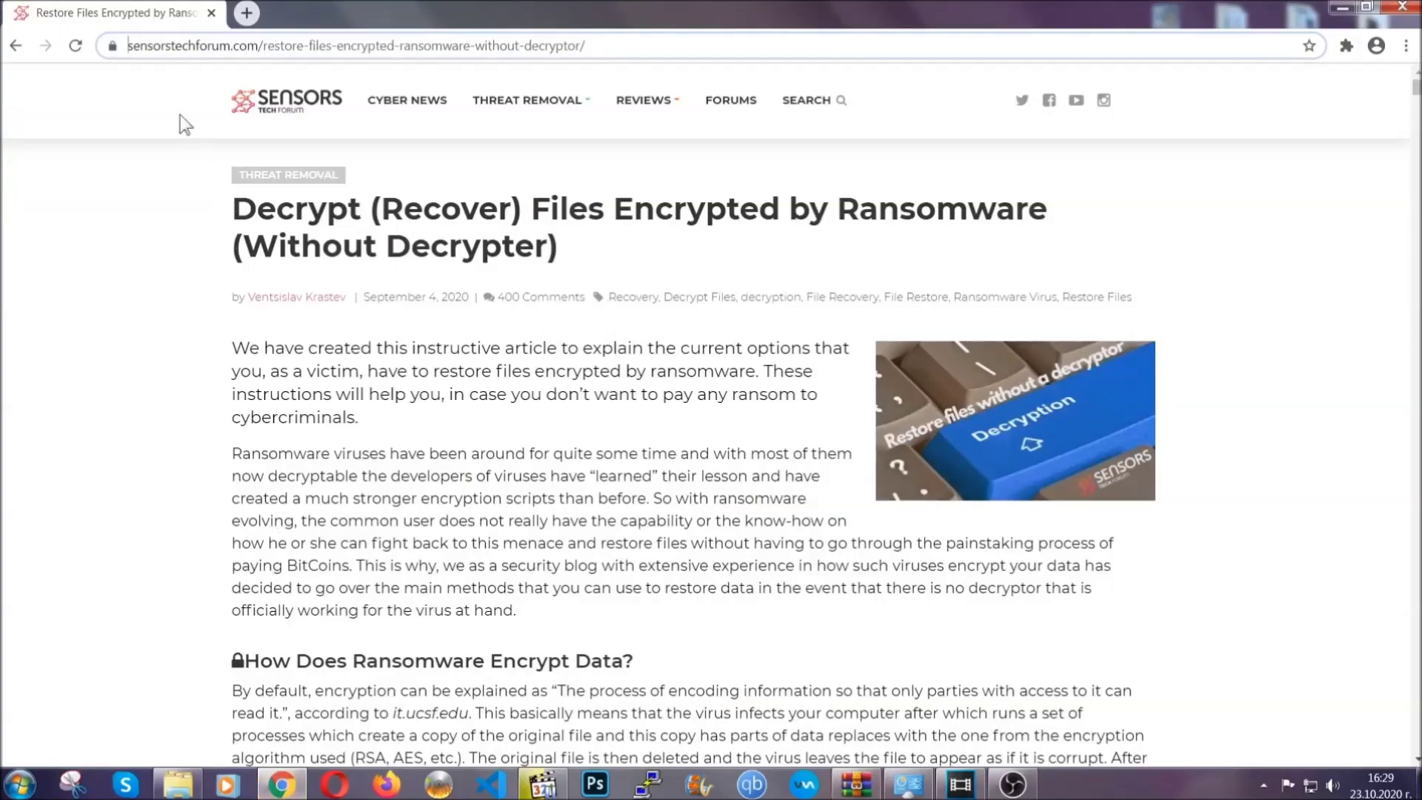
{"action": "left_click_drag", "start_coordinate": [127, 46], "coordinate": [642, 52]}
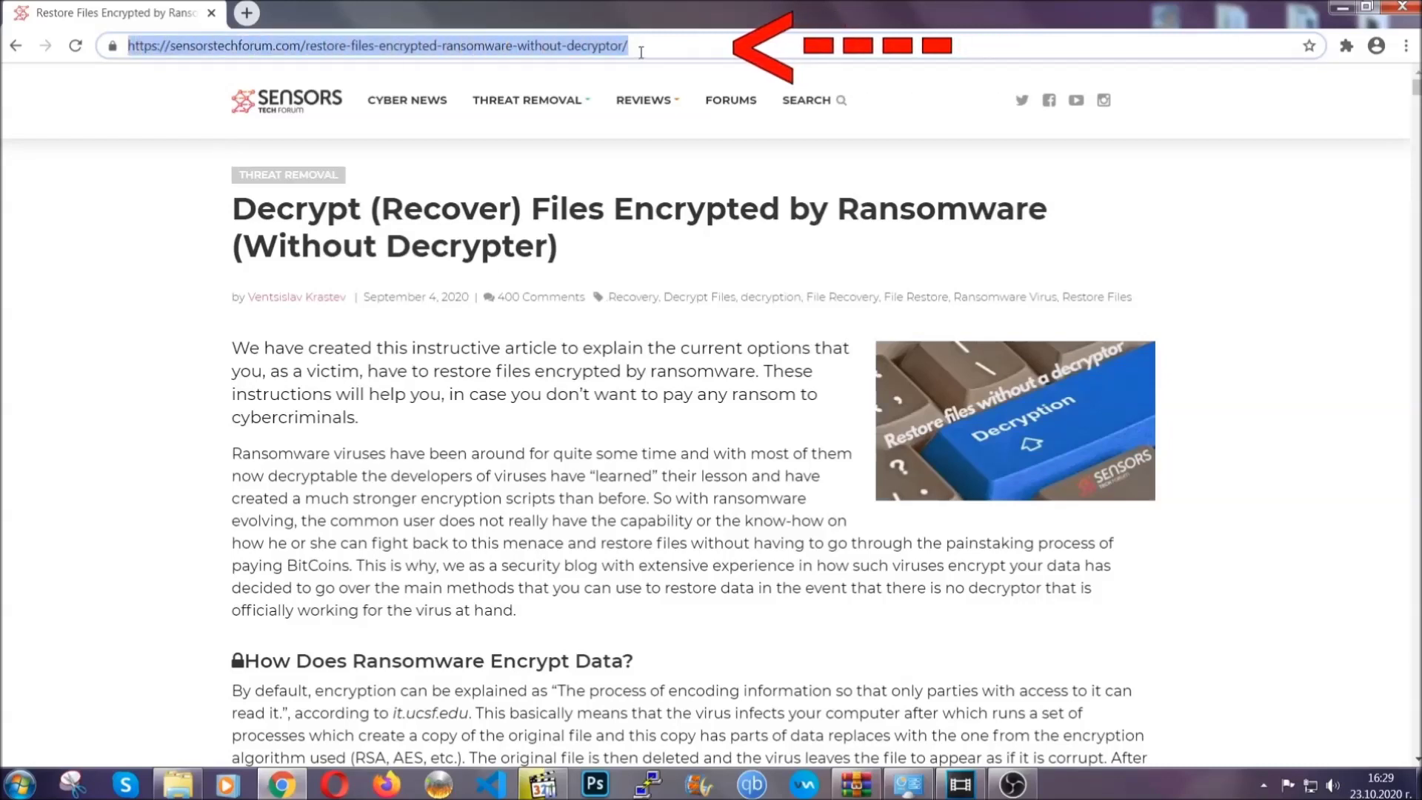
{"action": "mouse_move", "coordinate": [643, 145]}
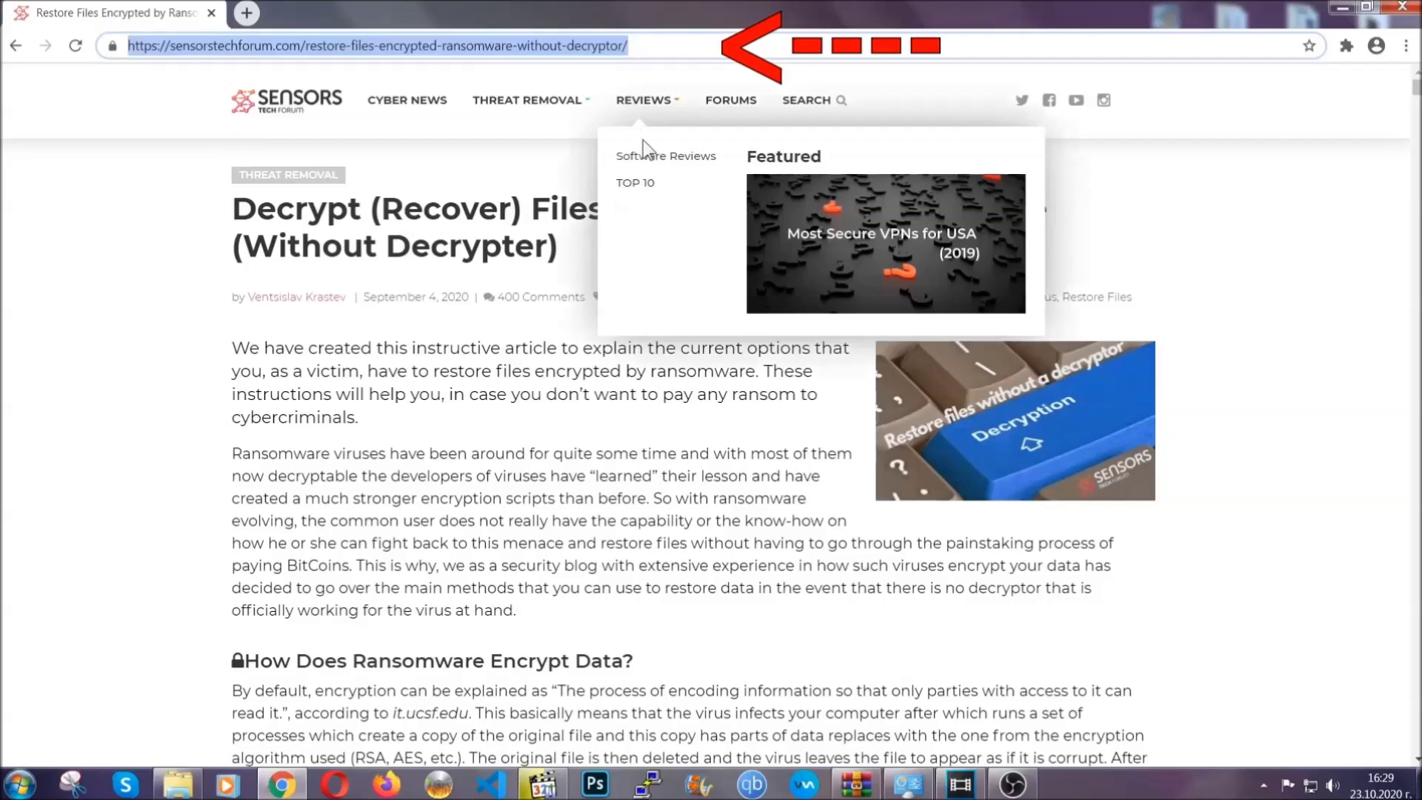
{"action": "scroll", "coordinate": [731, 404], "scroll_direction": "down", "scroll_amount": 5}
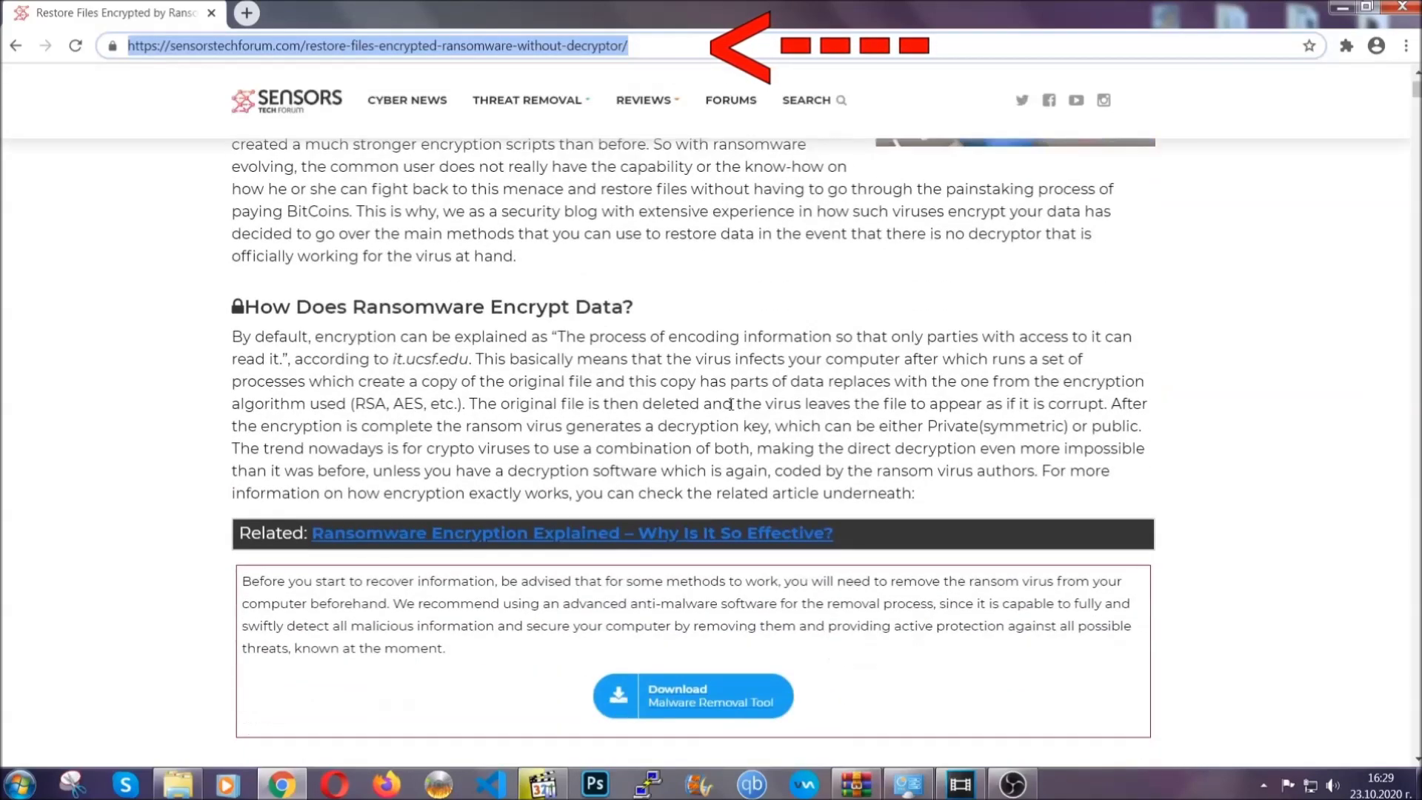
{"action": "scroll", "coordinate": [731, 404], "scroll_direction": "down", "scroll_amount": 6}
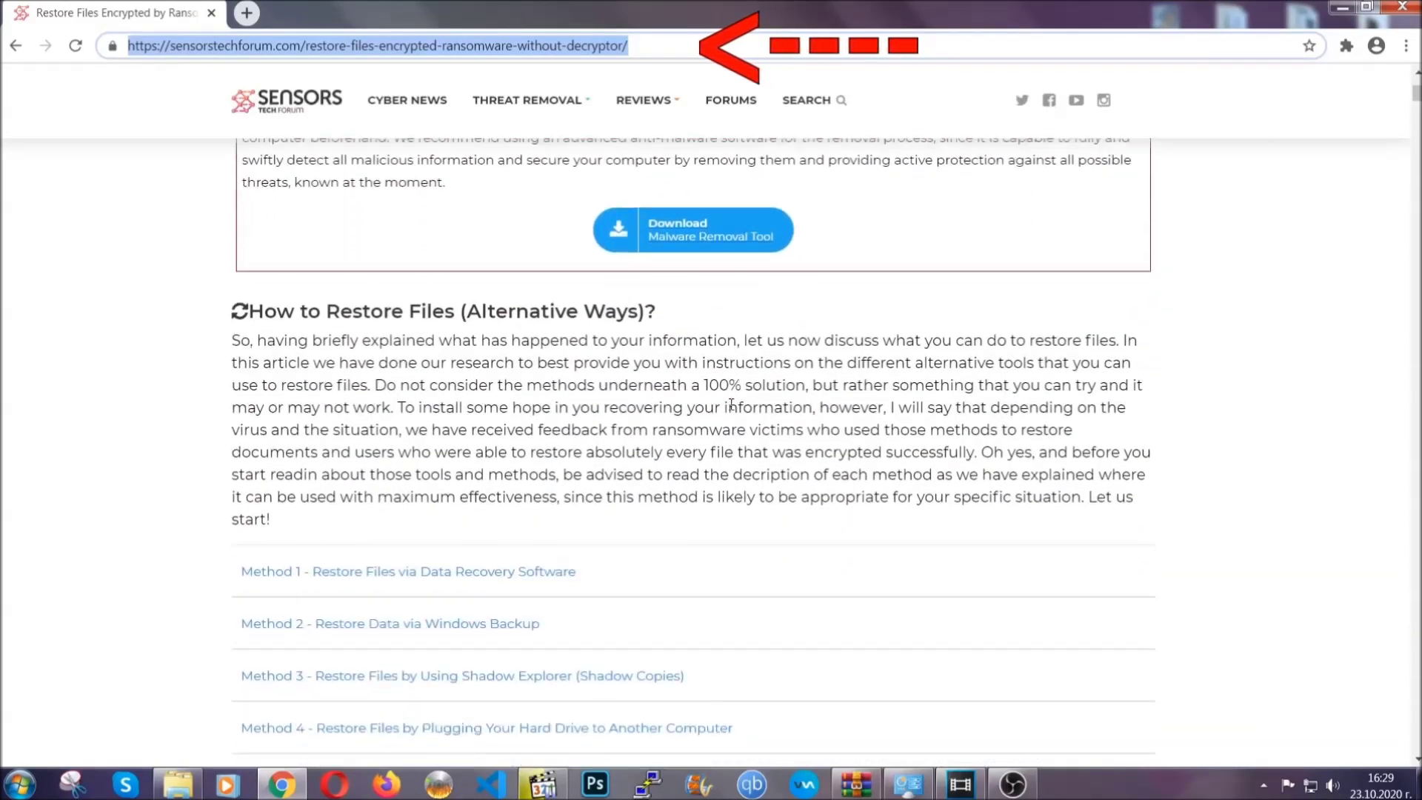
{"action": "scroll", "coordinate": [731, 404], "scroll_direction": "down", "scroll_amount": 1}
{"action": "scroll", "coordinate": [733, 406], "scroll_direction": "down", "scroll_amount": 3}
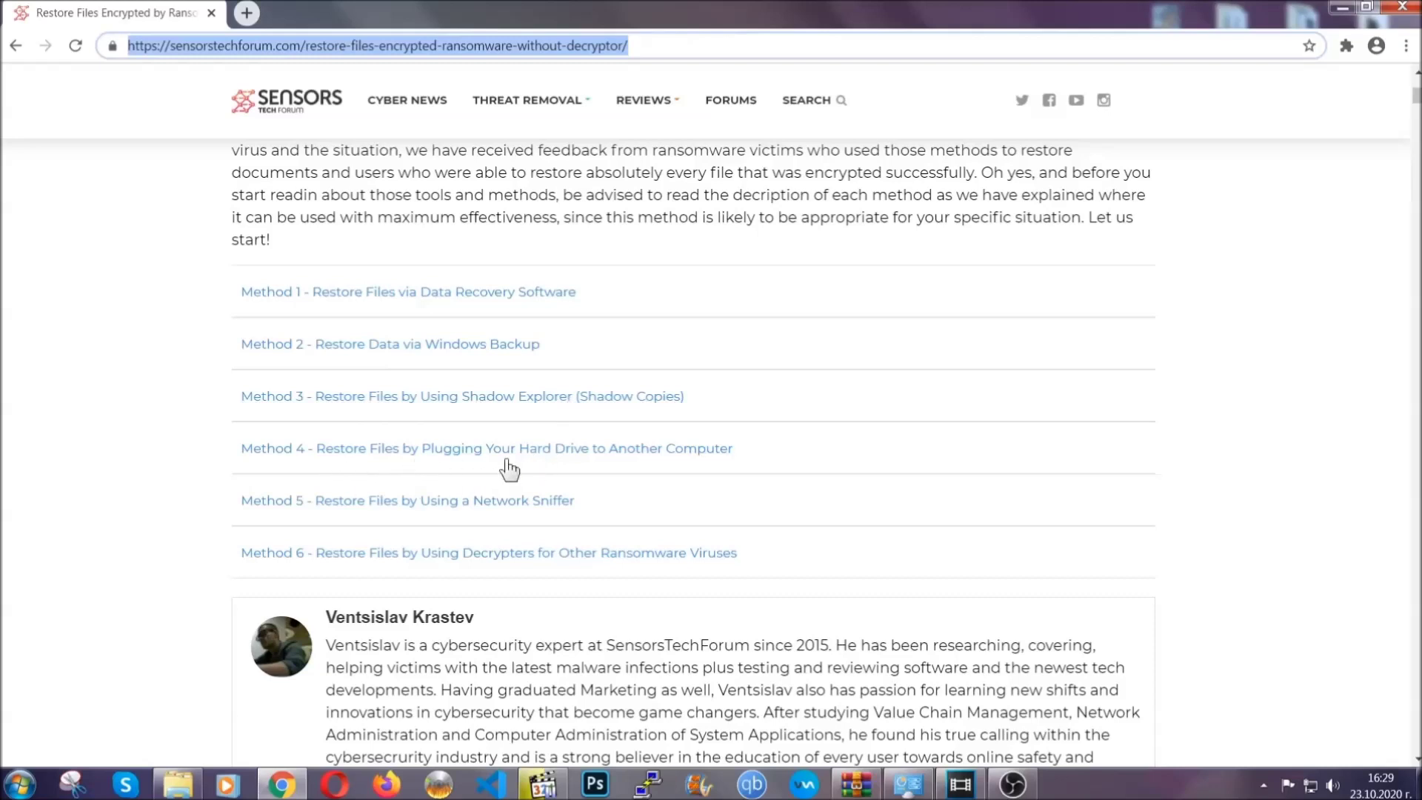
{"action": "left_click", "coordinate": [443, 343]}
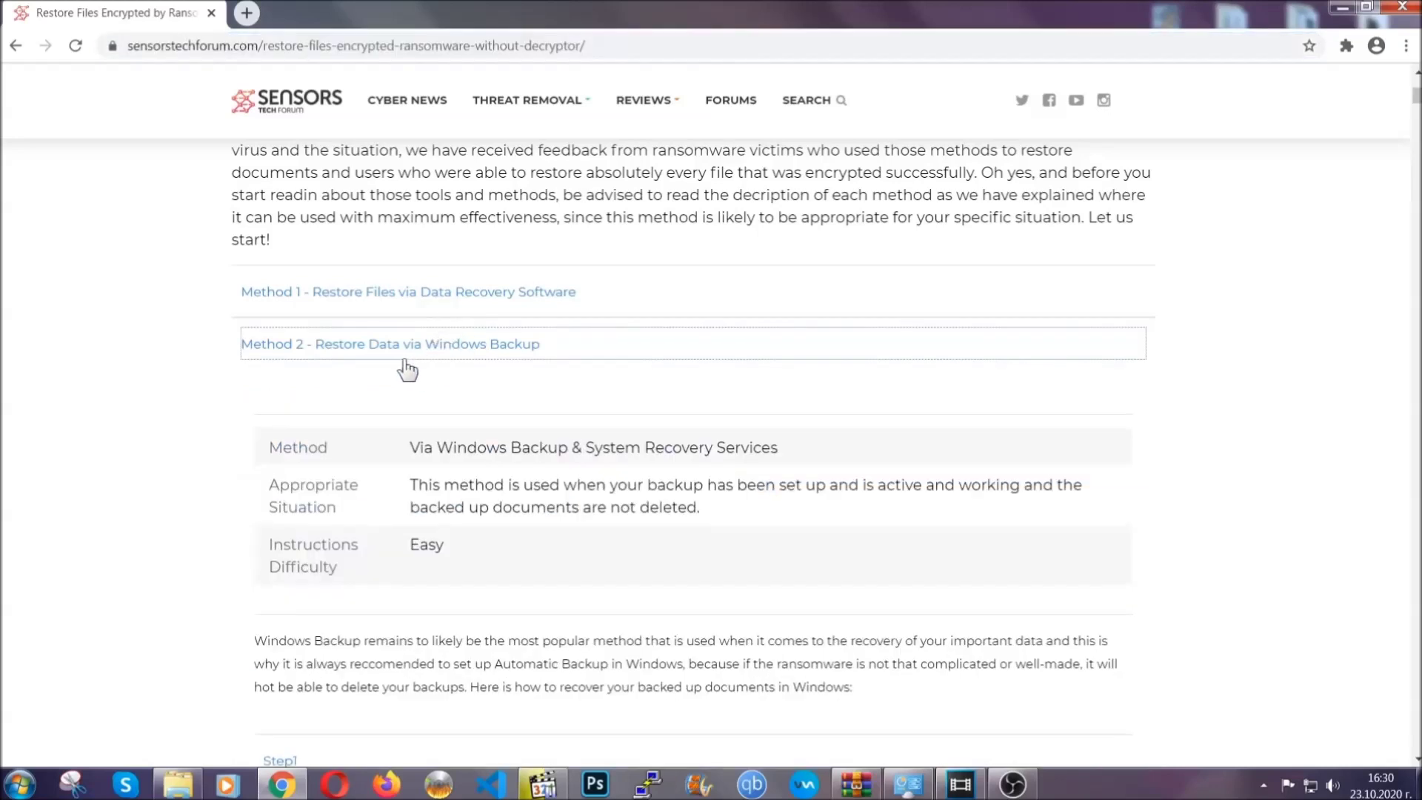
Expand Step1, Step2 and Step3 of the Windows Backup restore instructions.
{"action": "left_click_drag", "start_coordinate": [424, 426], "coordinate": [500, 553]}
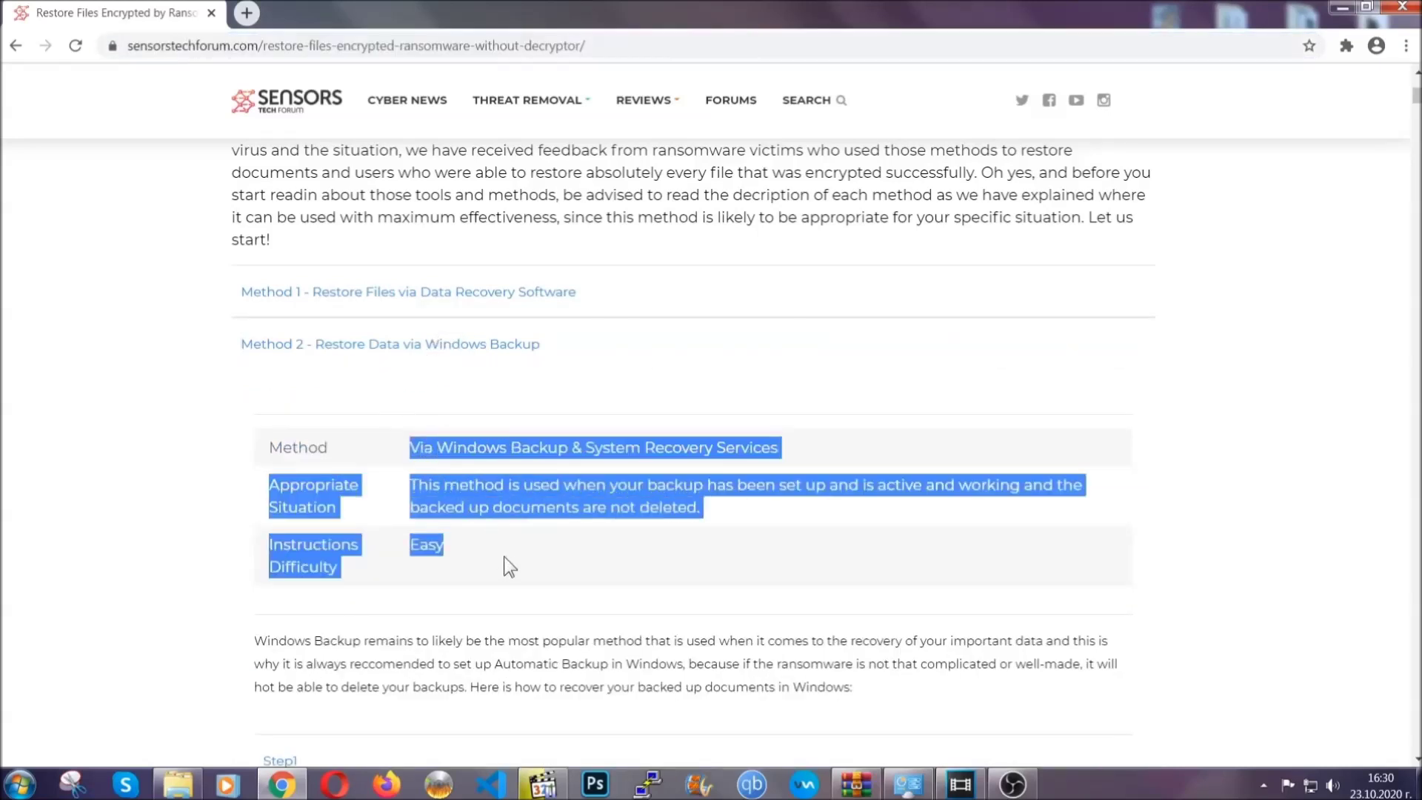
{"action": "left_click", "coordinate": [509, 553]}
{"action": "scroll", "coordinate": [508, 553], "scroll_direction": "down", "scroll_amount": 4}
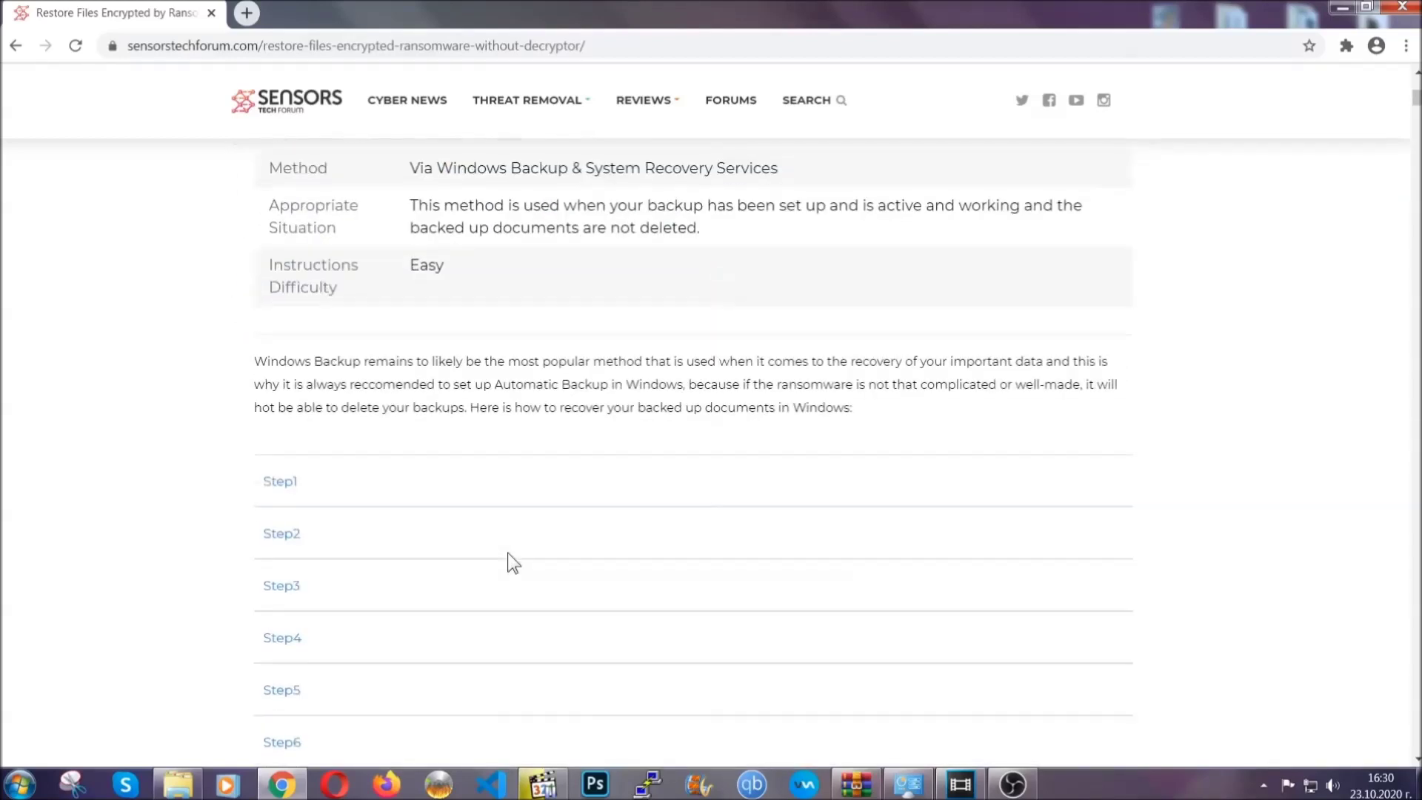
{"action": "scroll", "coordinate": [508, 553], "scroll_direction": "down", "scroll_amount": 1}
{"action": "left_click", "coordinate": [291, 391]}
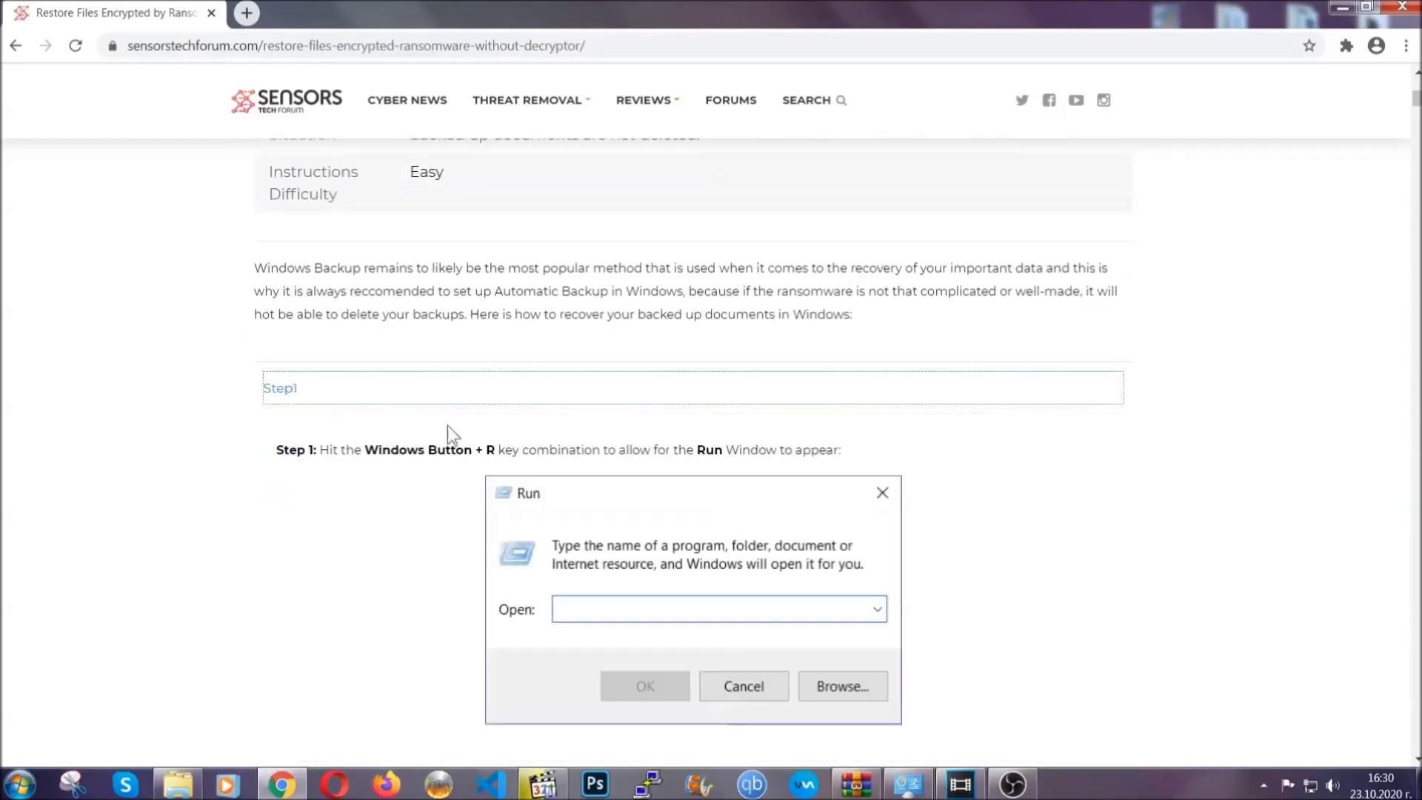
{"action": "scroll", "coordinate": [665, 460], "scroll_direction": "down", "scroll_amount": 5}
{"action": "left_click", "coordinate": [334, 465]}
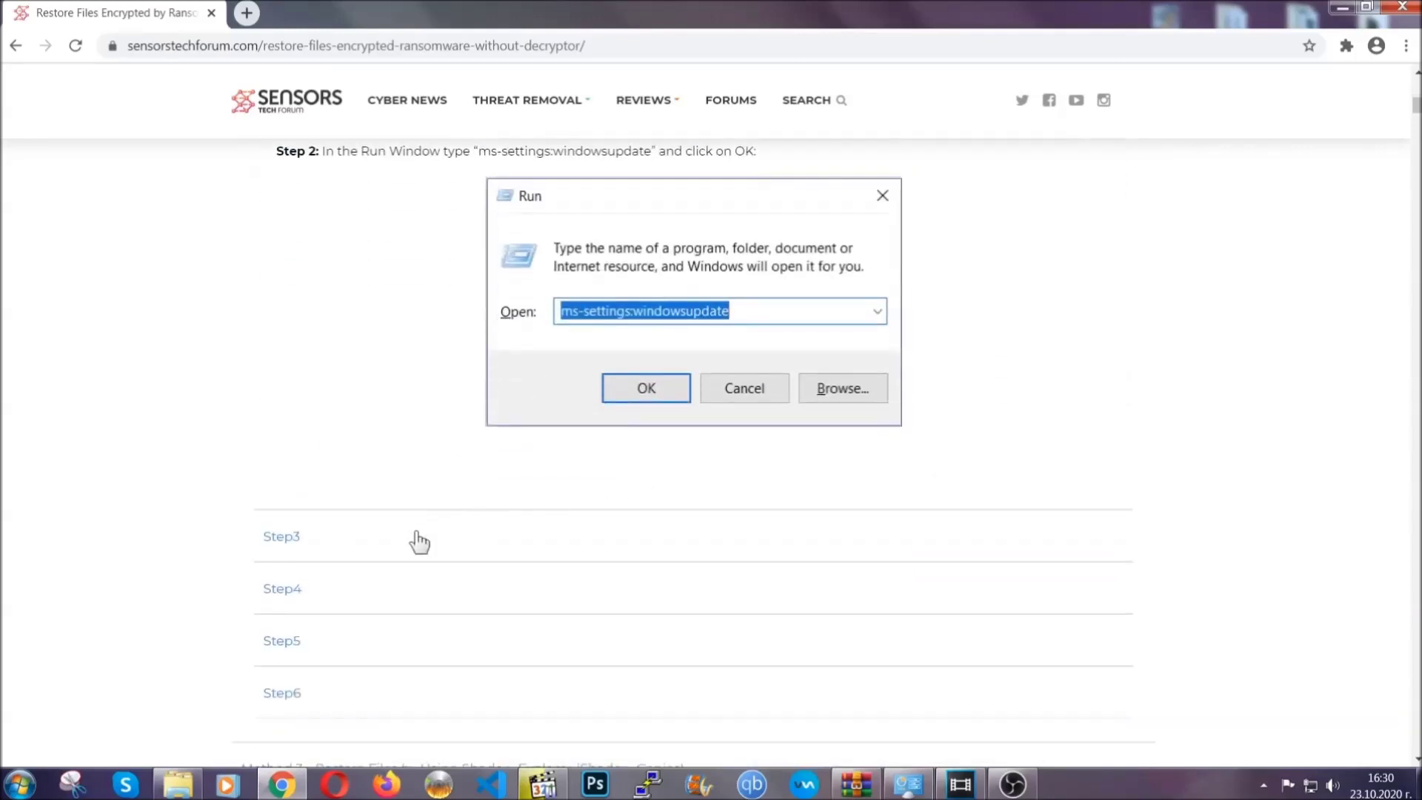
{"action": "left_click", "coordinate": [418, 535]}
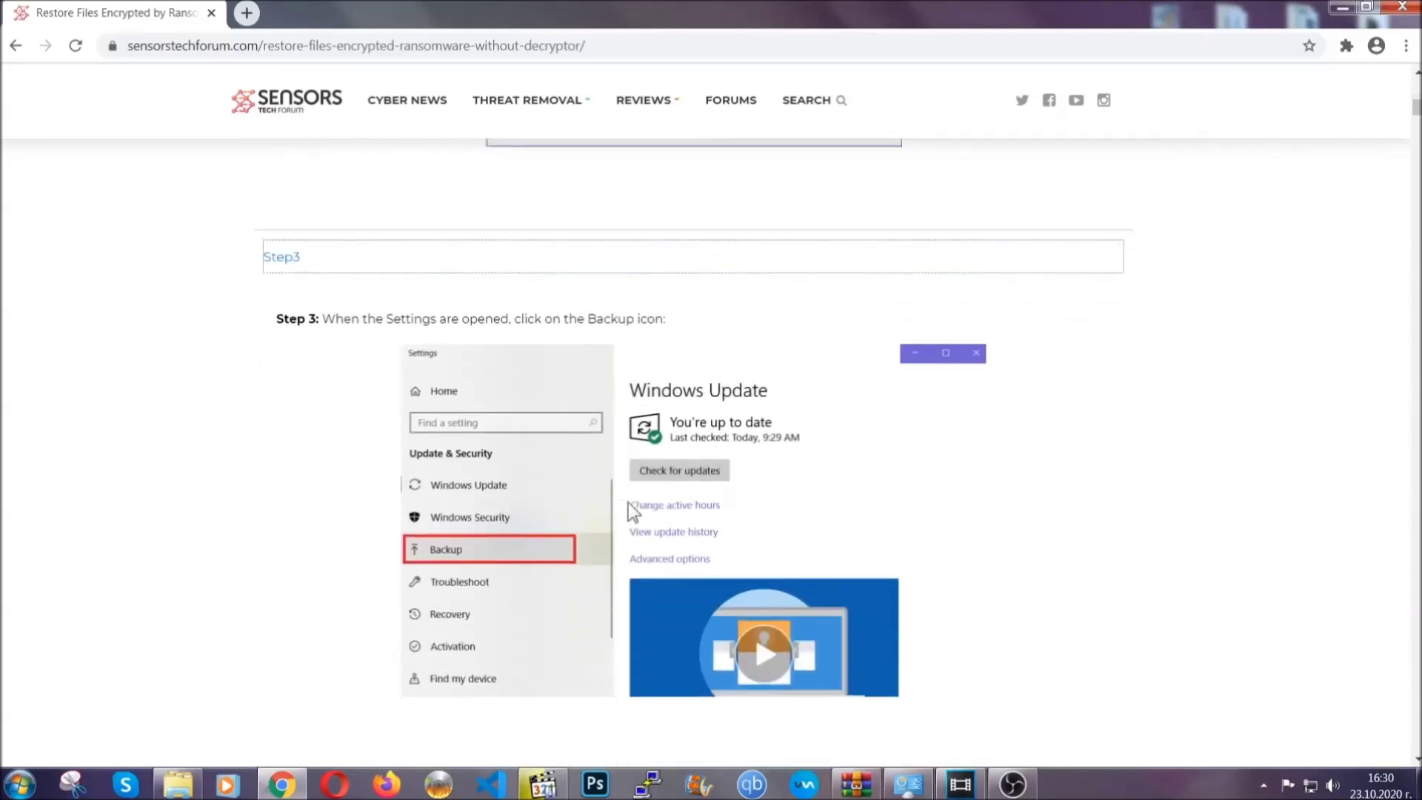
Scroll back up toward the article's title and minimize Chrome to show the desktop.
{"action": "scroll", "coordinate": [628, 503], "scroll_direction": "down", "scroll_amount": 3}
{"action": "scroll", "coordinate": [626, 505], "scroll_direction": "down", "scroll_amount": 2}
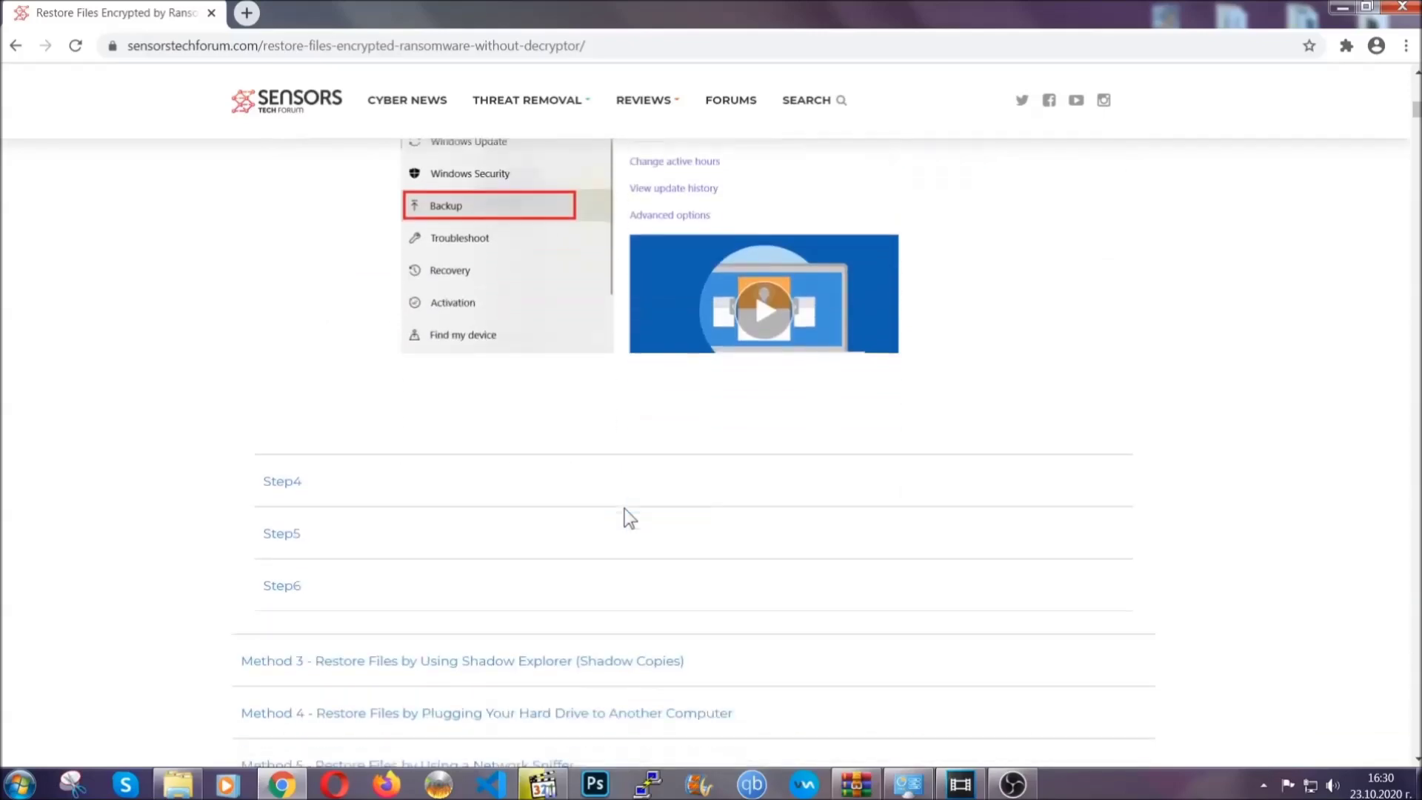
{"action": "scroll", "coordinate": [624, 508], "scroll_direction": "down", "scroll_amount": 8}
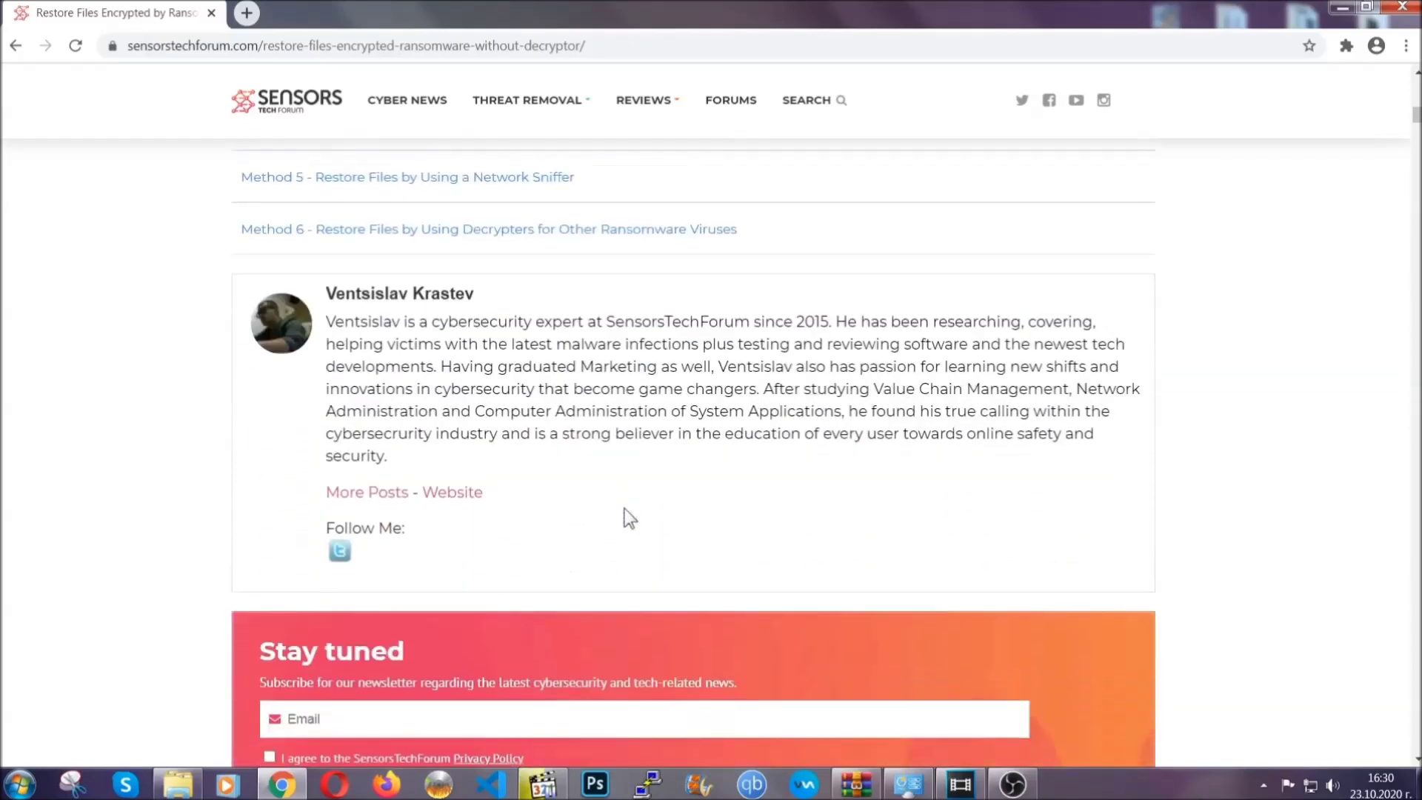
{"action": "scroll", "coordinate": [625, 509], "scroll_direction": "up", "scroll_amount": 20}
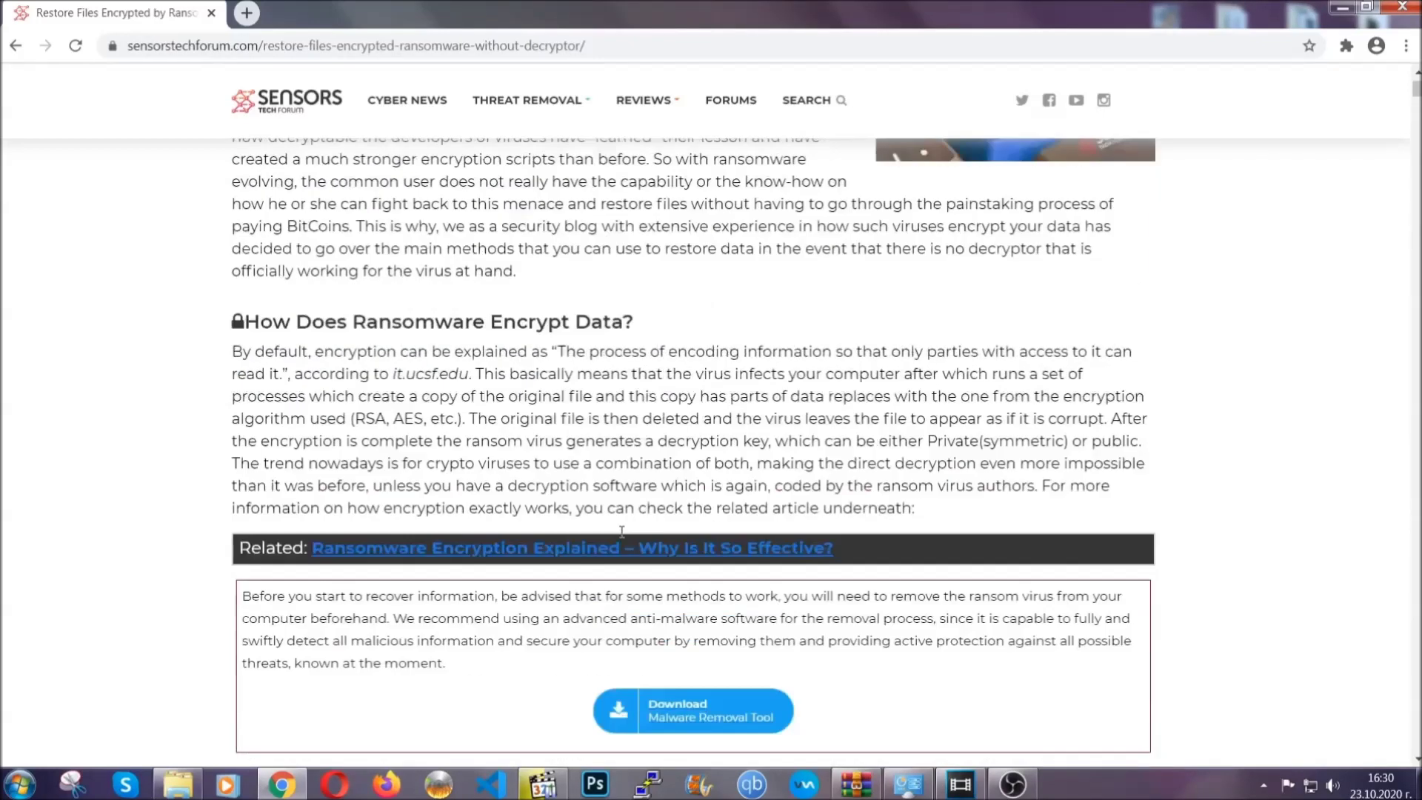
{"action": "scroll", "coordinate": [622, 531], "scroll_direction": "up", "scroll_amount": 5}
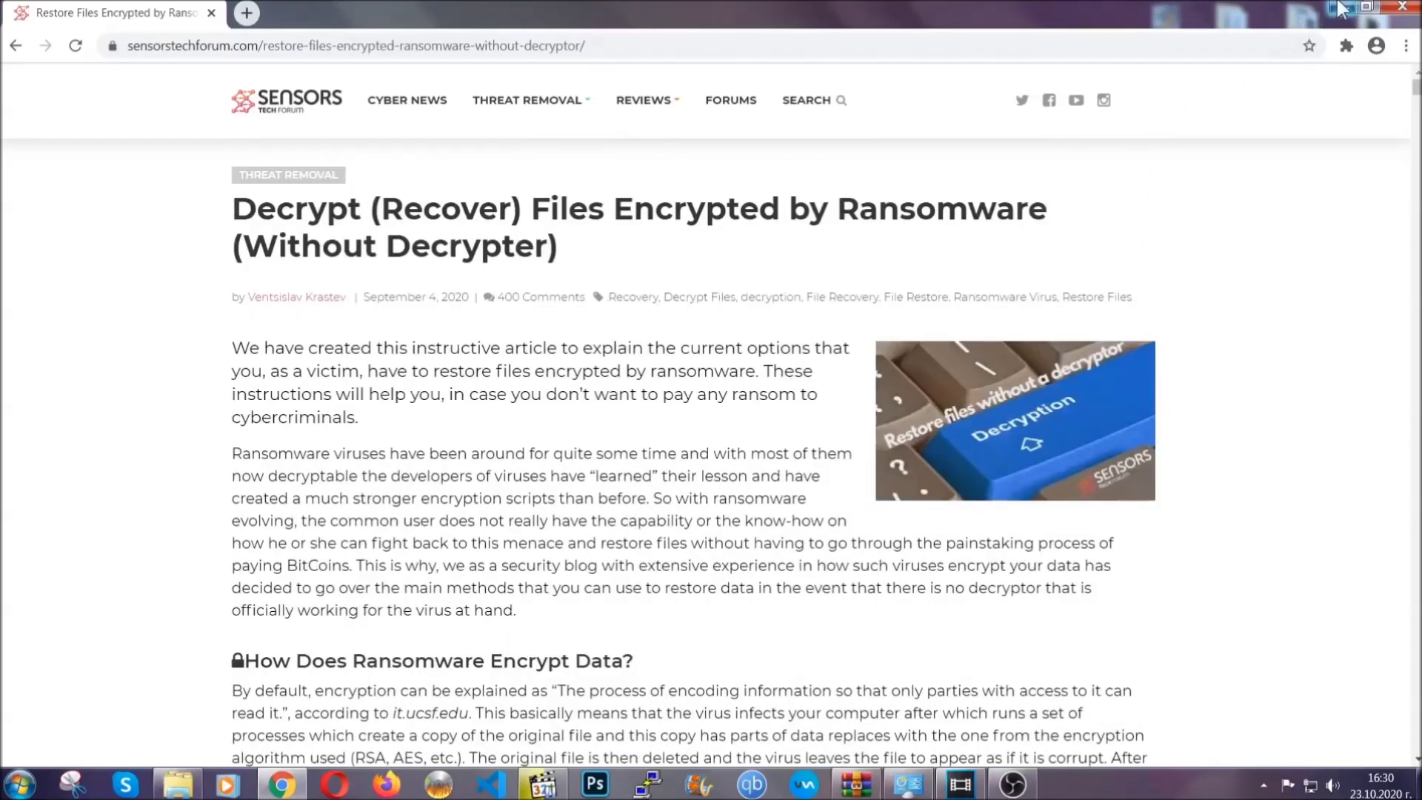
{"action": "left_click", "coordinate": [1339, 8]}
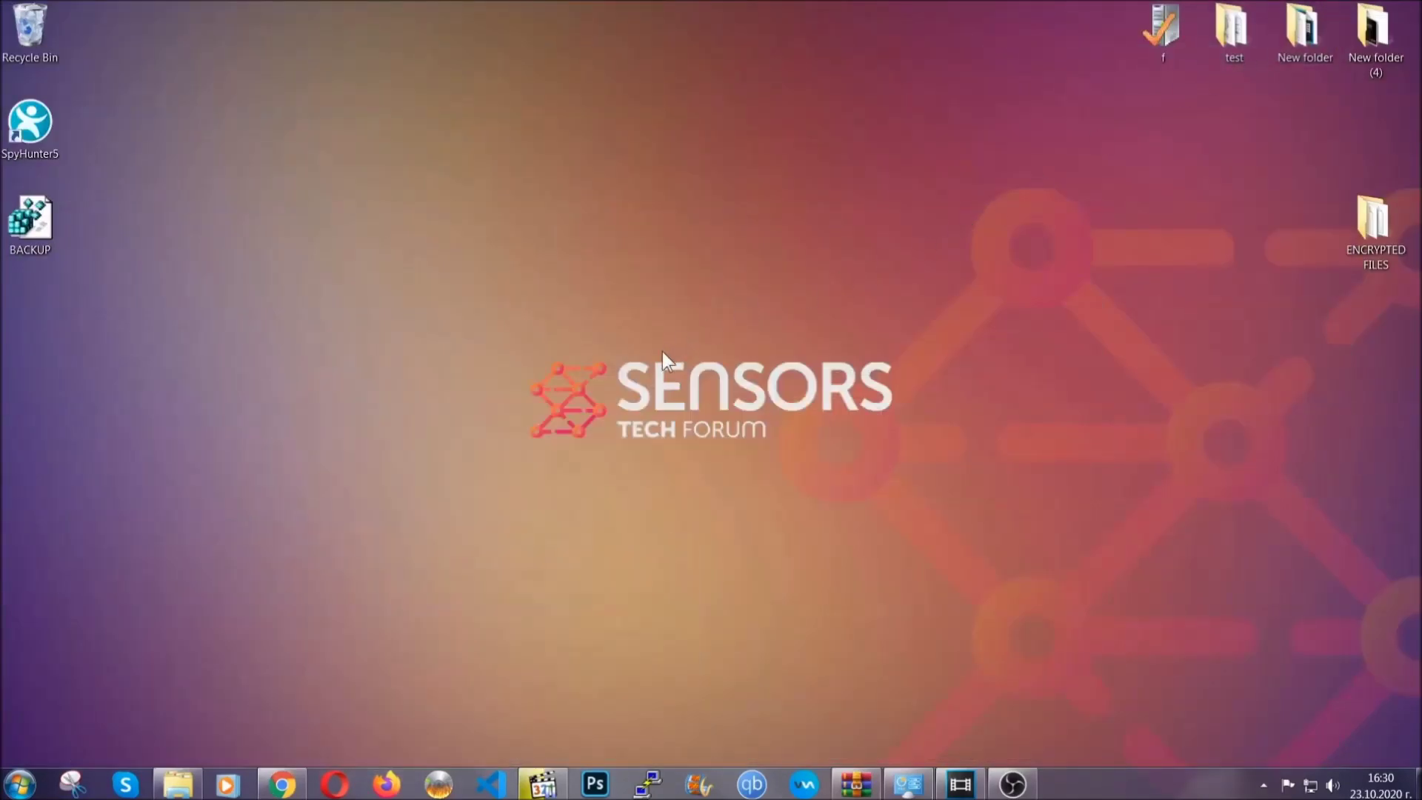